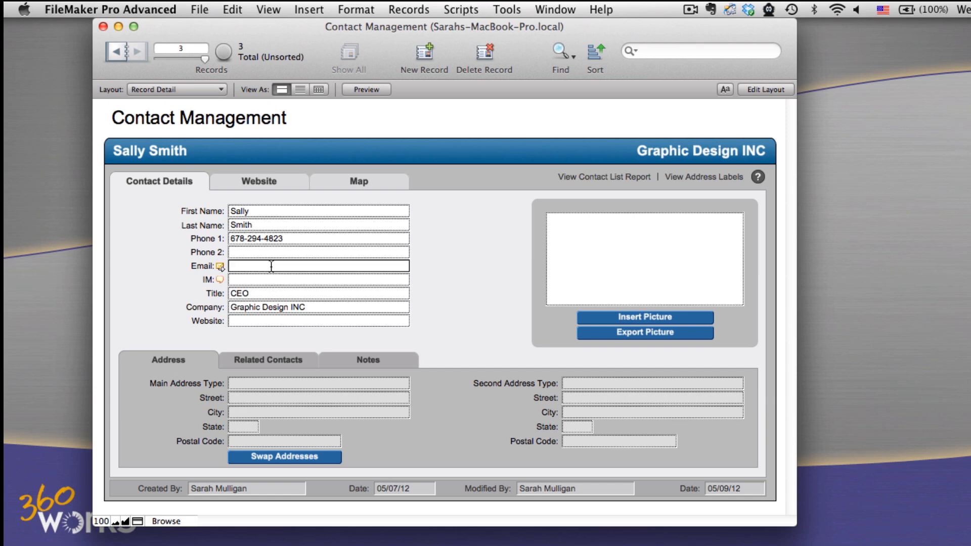
- Fill in the contact's email address on the current record and commit the change
key(super+v)
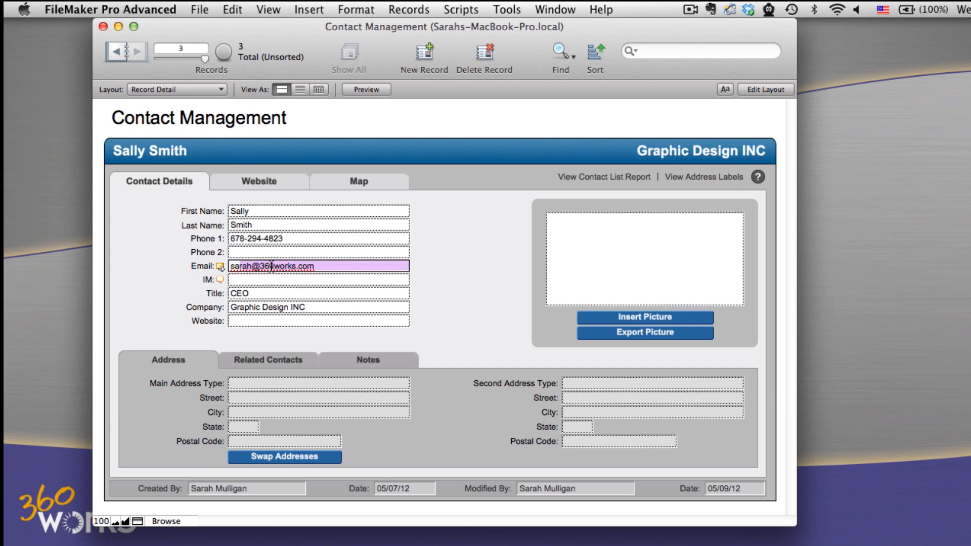
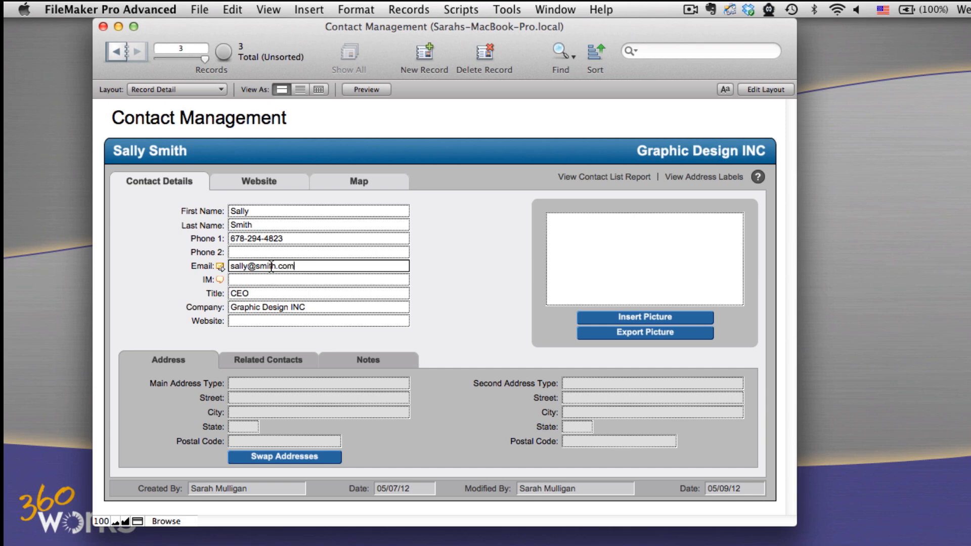
click(475, 243)
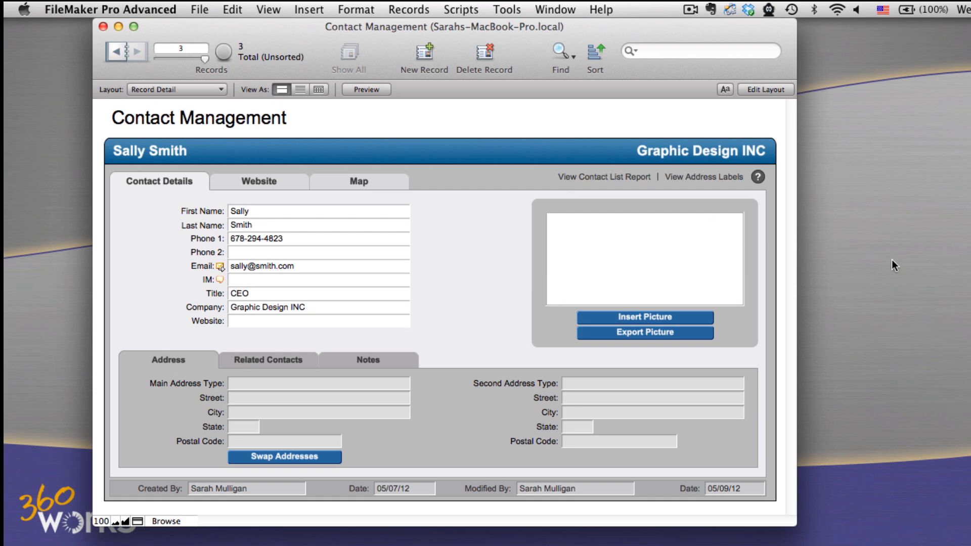
- Switch to Finder, launch the Mac installer from the MirrorSync 0.34 folder and authorize it with the account password
key(super+Tab)
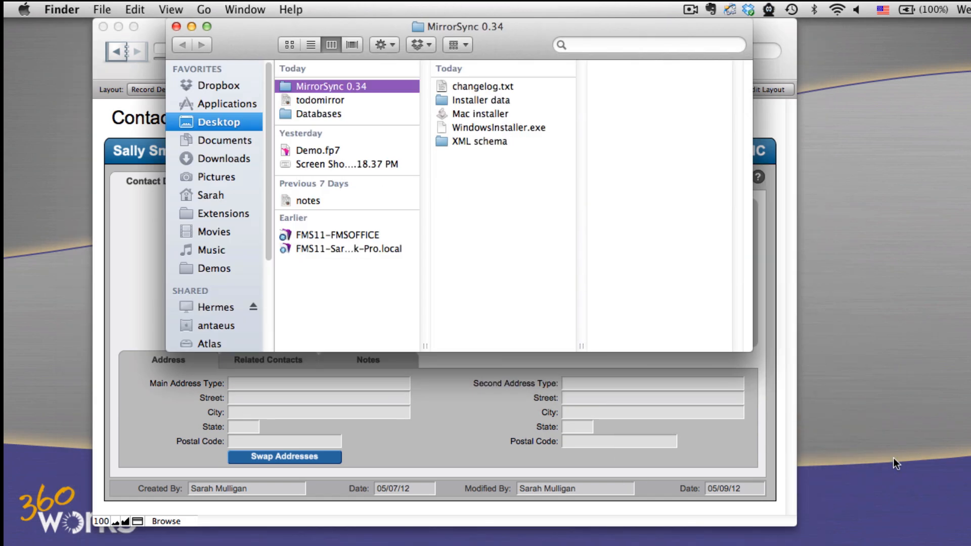
double_click(486, 116)
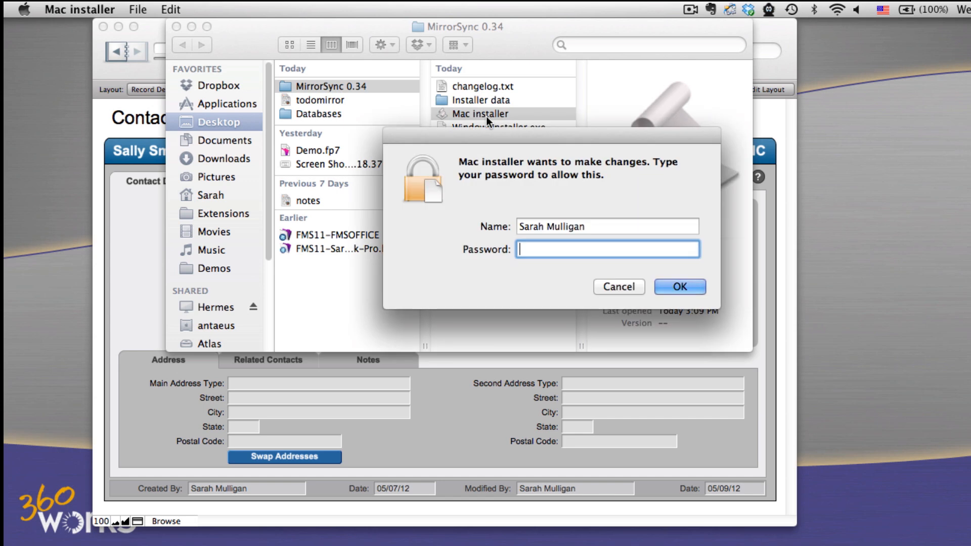
text(••••••••)
key(Return)
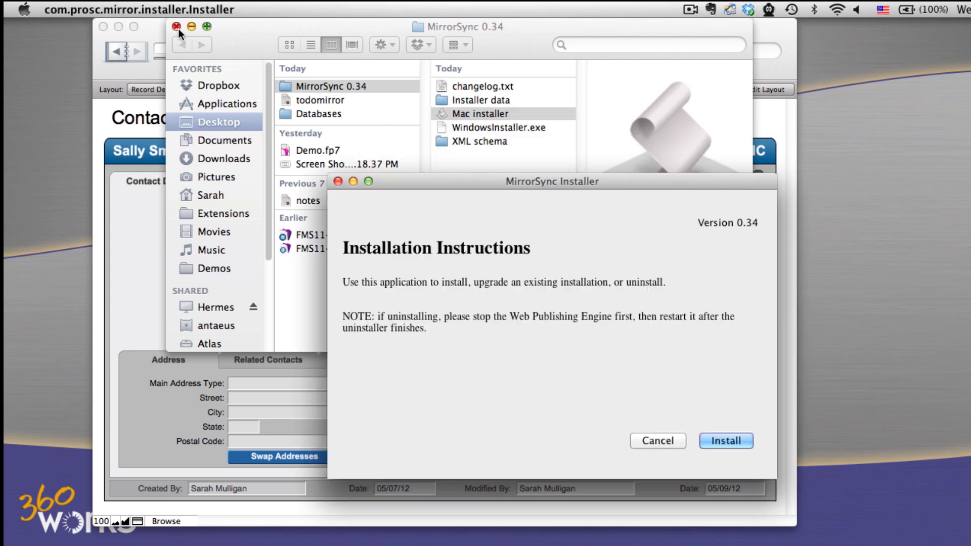
click(177, 27)
drag(435, 180, 332, 105)
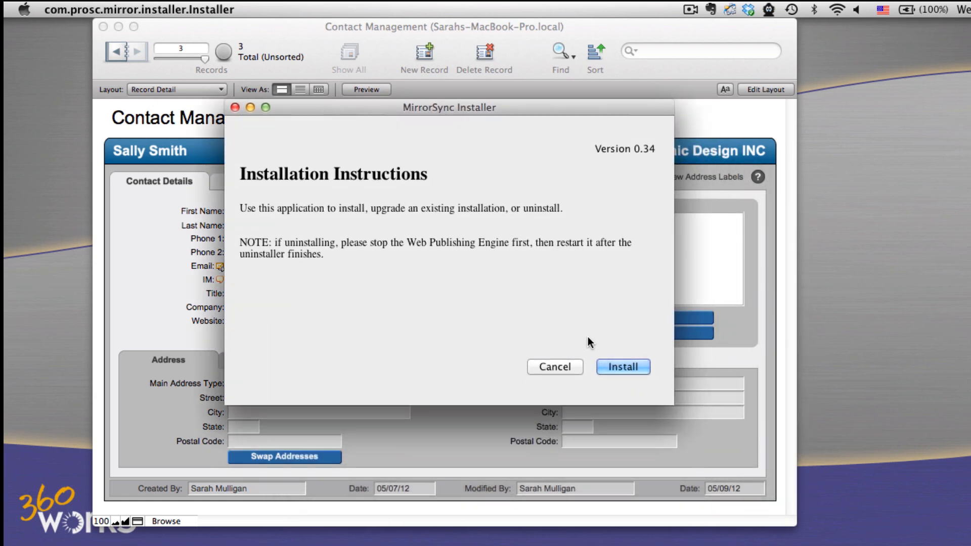
- Install MirrorSync with the admin username mirror and an admin password, and finish the installer
click(612, 364)
text(mirror)
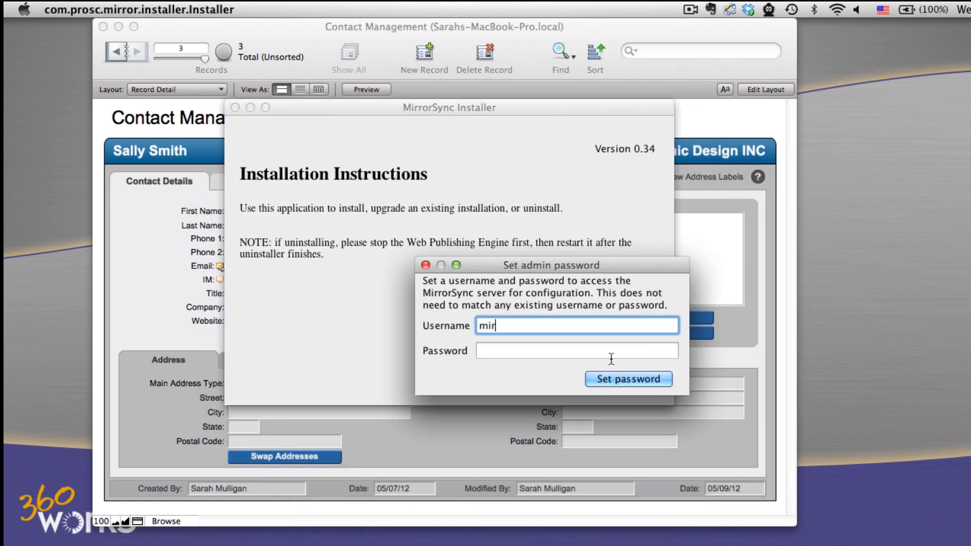
key(Tab)
text(mirr)
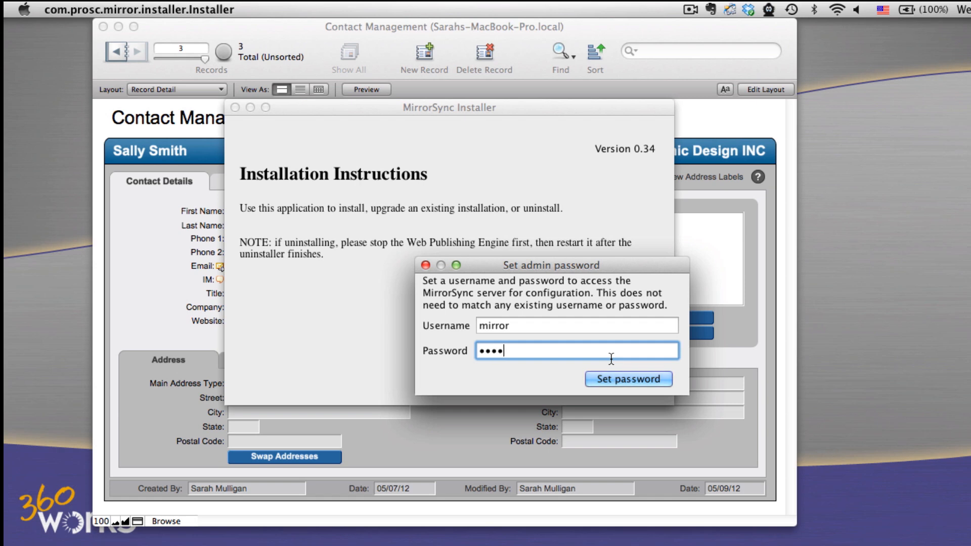
click(614, 374)
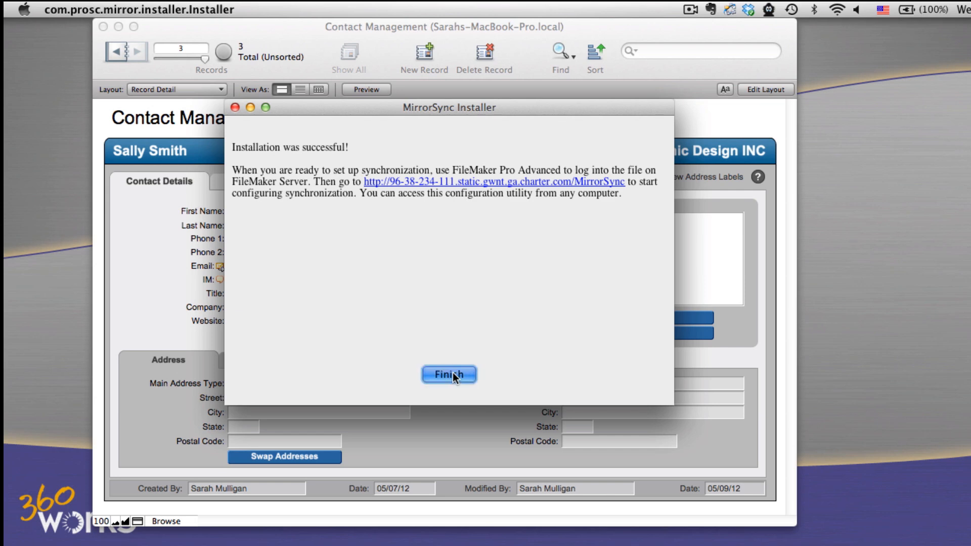
click(453, 375)
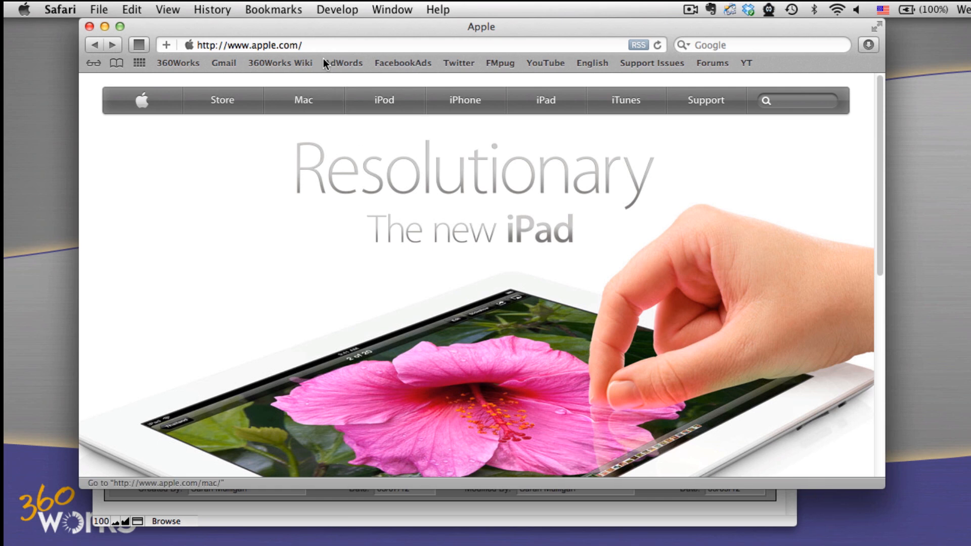
- Load the local server's /MirrorSync/ page in Safari
click(323, 46)
triple_click(323, 49)
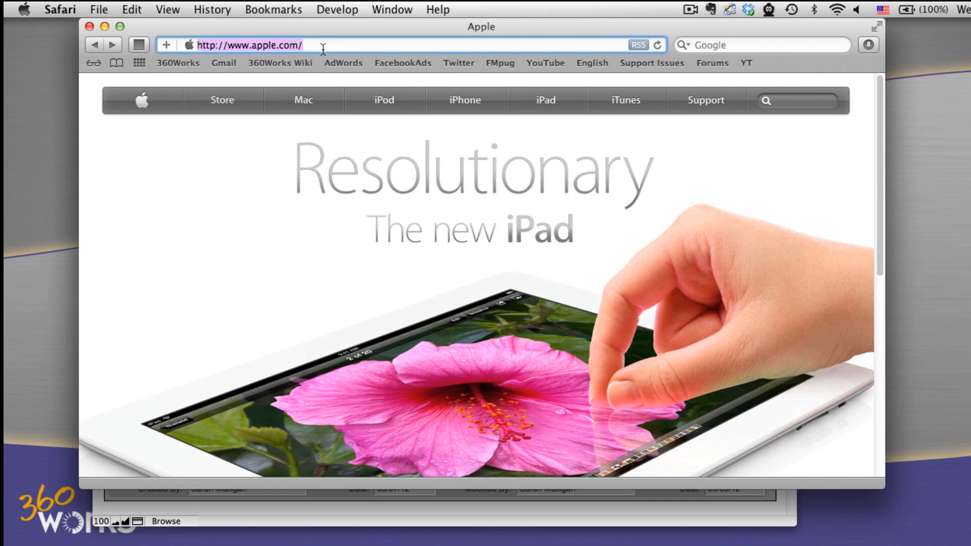
text(Sarahs-MacBook-Pro.local/)
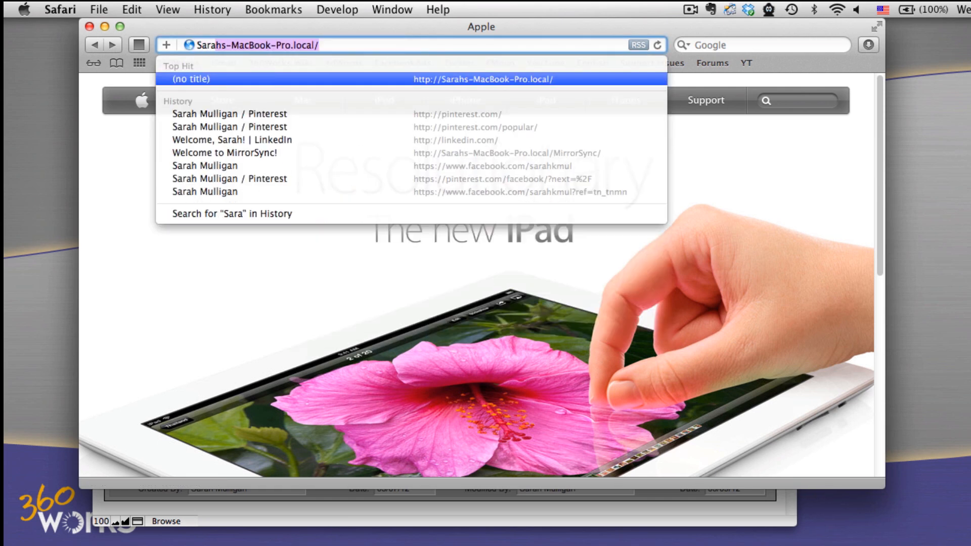
key(Right)
text(Mi)
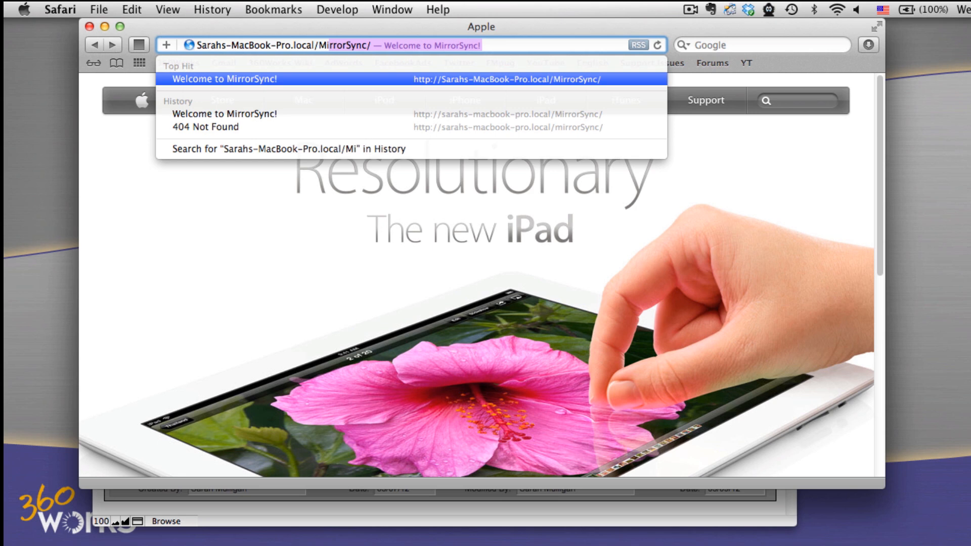
key(Right)
key(Return)
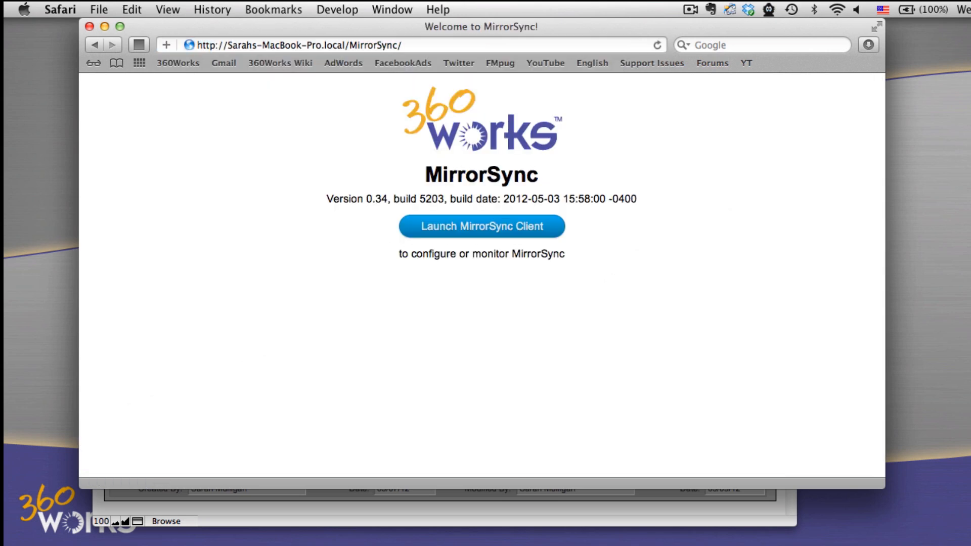
- Launch the MirrorSync client and accept its welcome instructions
click(435, 227)
click(105, 27)
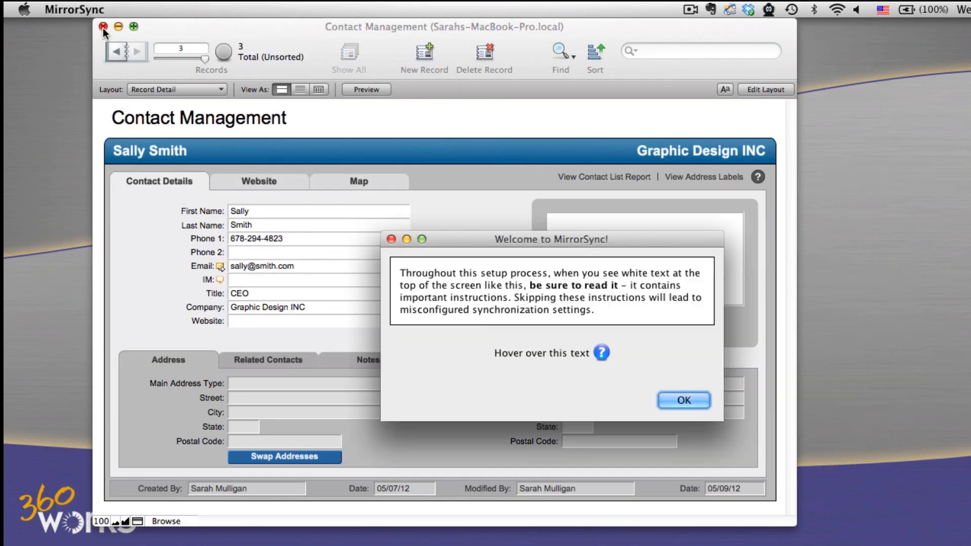
click(674, 398)
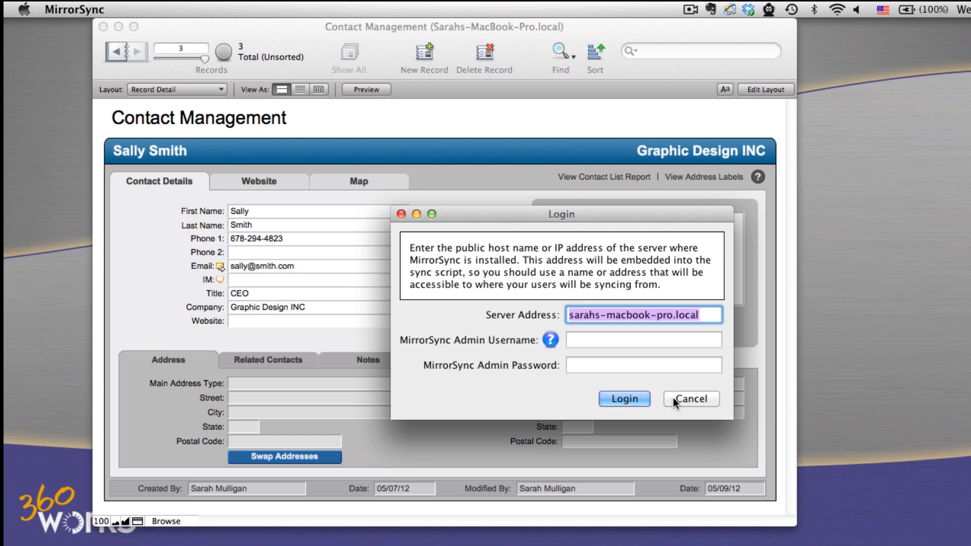
- Log in to the MirrorSync server with the admin username mirror and the admin password
key(Tab)
text(mirro)
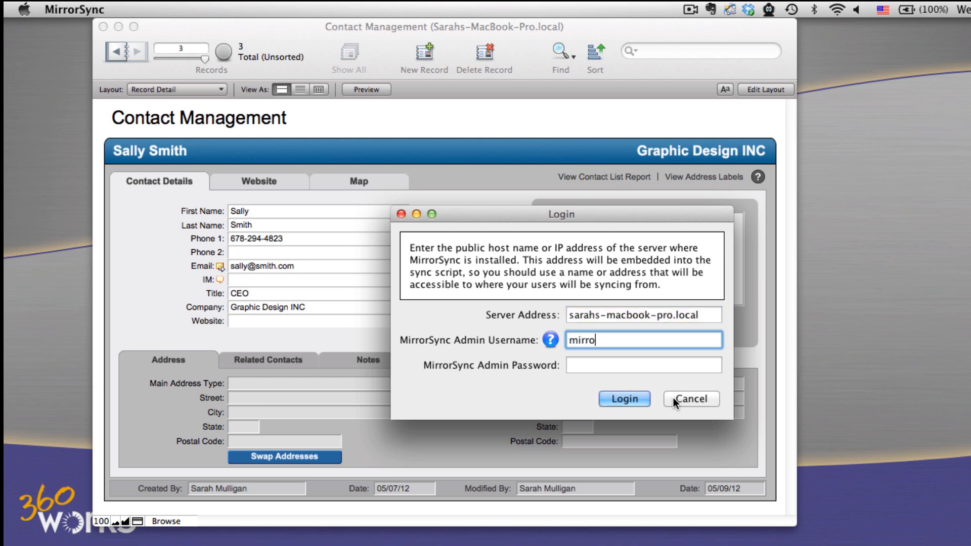
text(r)
key(Tab)
text(****)
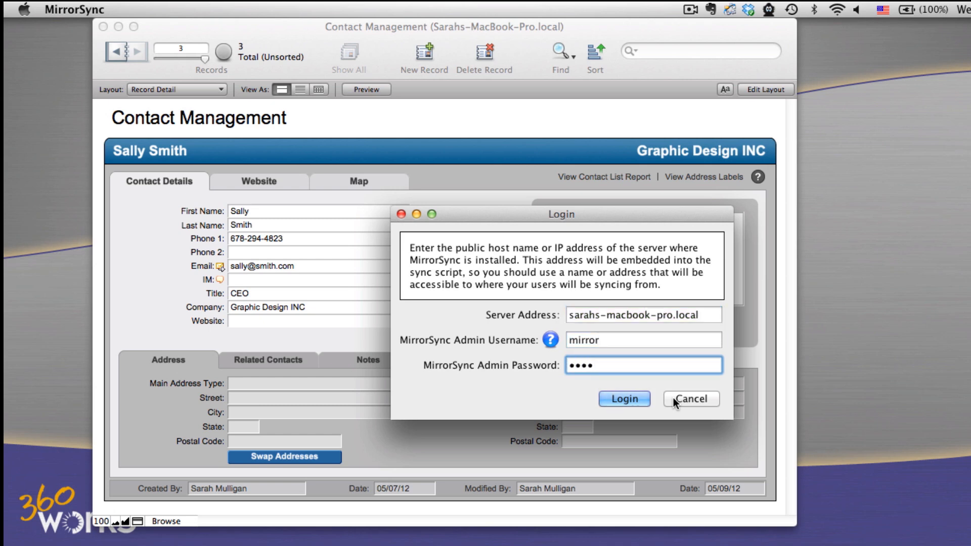
click(638, 398)
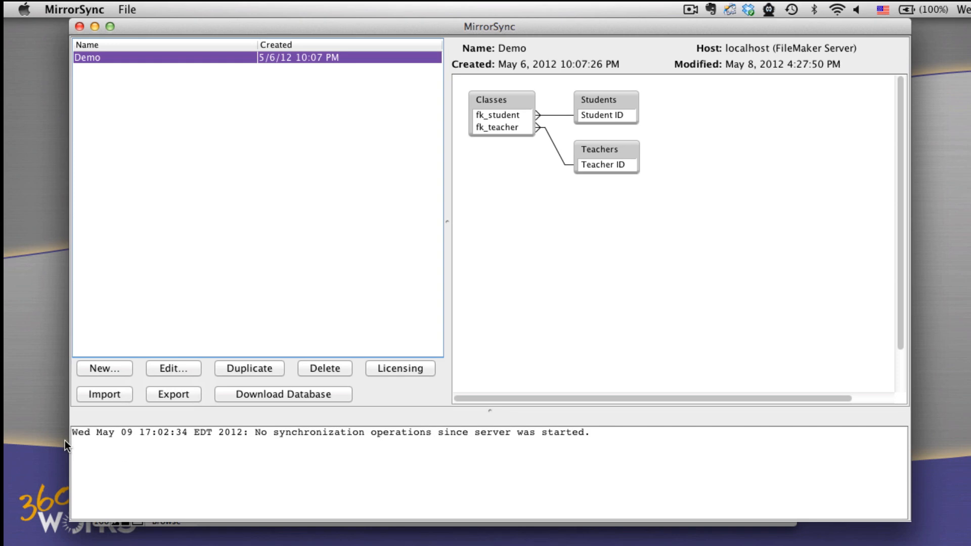
- Start a new sync configuration with Bidirectional sync, Sequential primary keys and All backed up, and continue to the database info
click(101, 372)
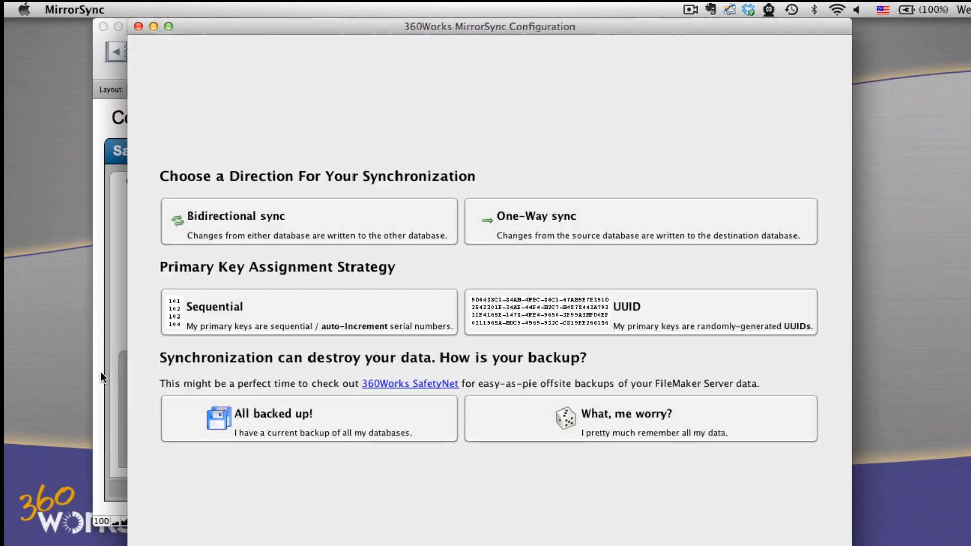
click(281, 229)
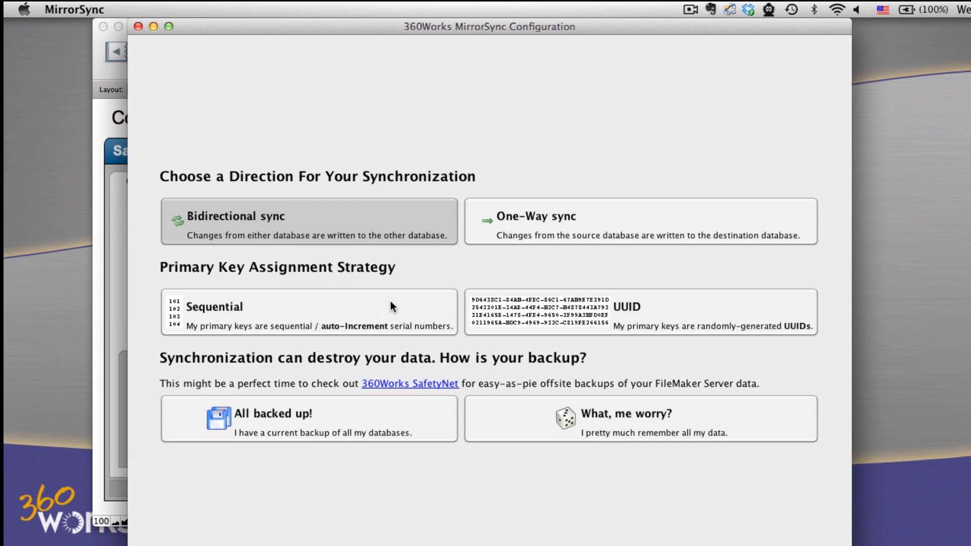
click(433, 310)
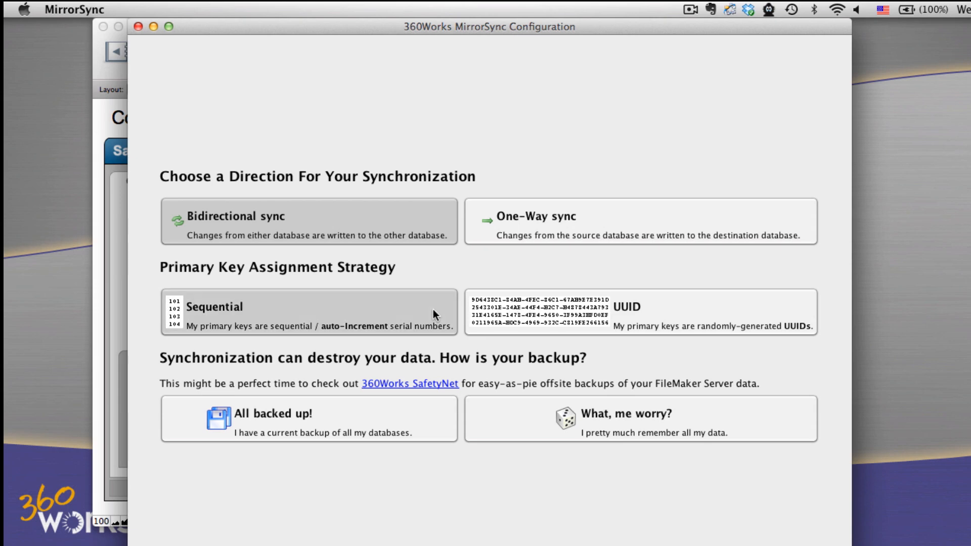
click(397, 409)
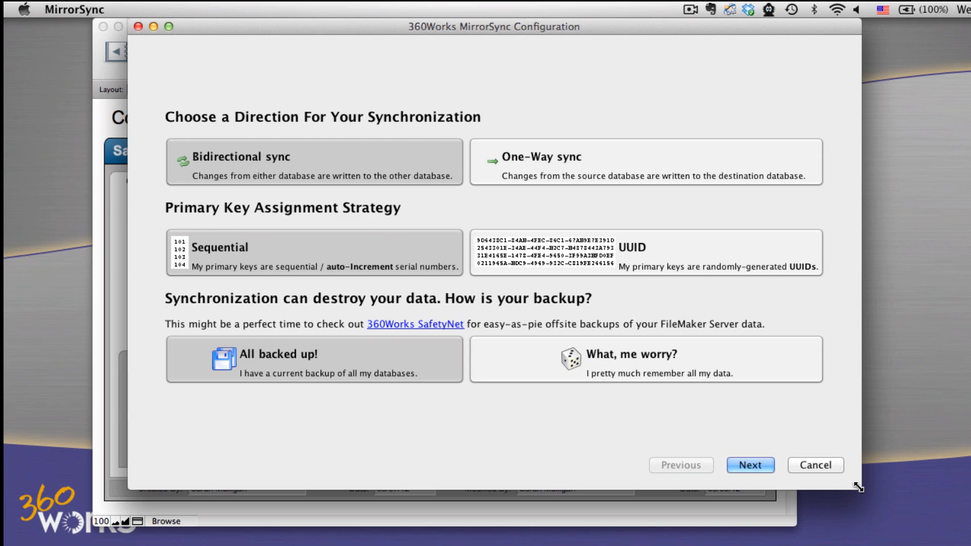
click(757, 464)
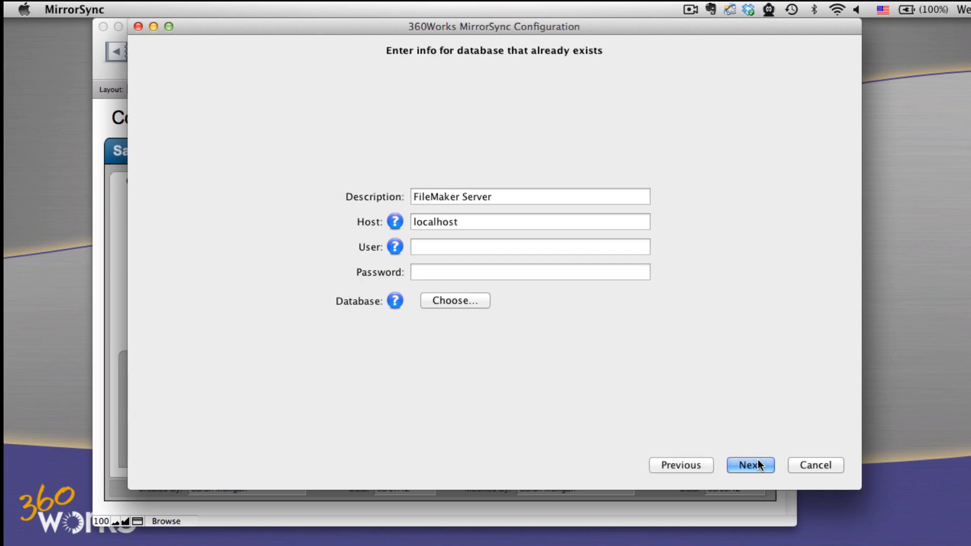
- Set the existing database's user to Admin, choose the Contact Management database, and proceed to the layout selection
click(456, 252)
text(Admin)
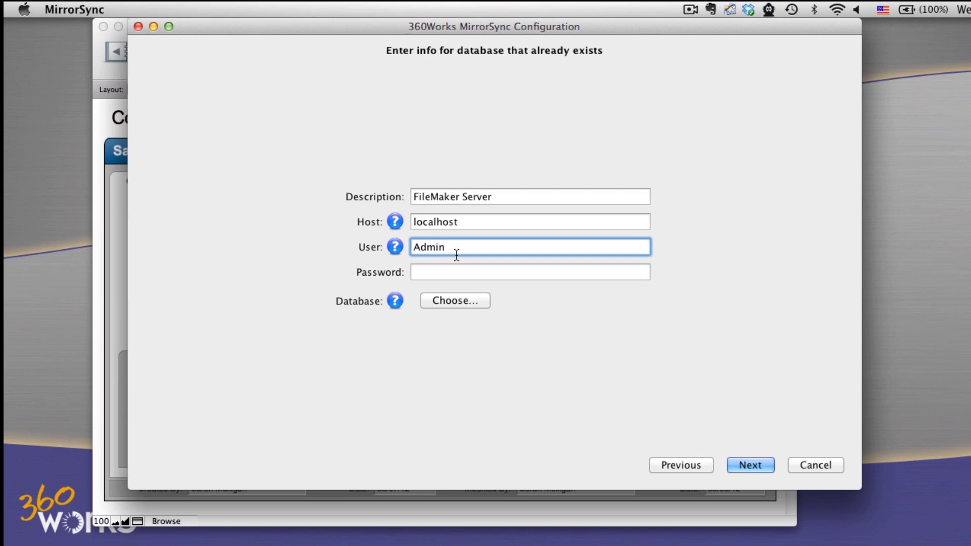
click(440, 300)
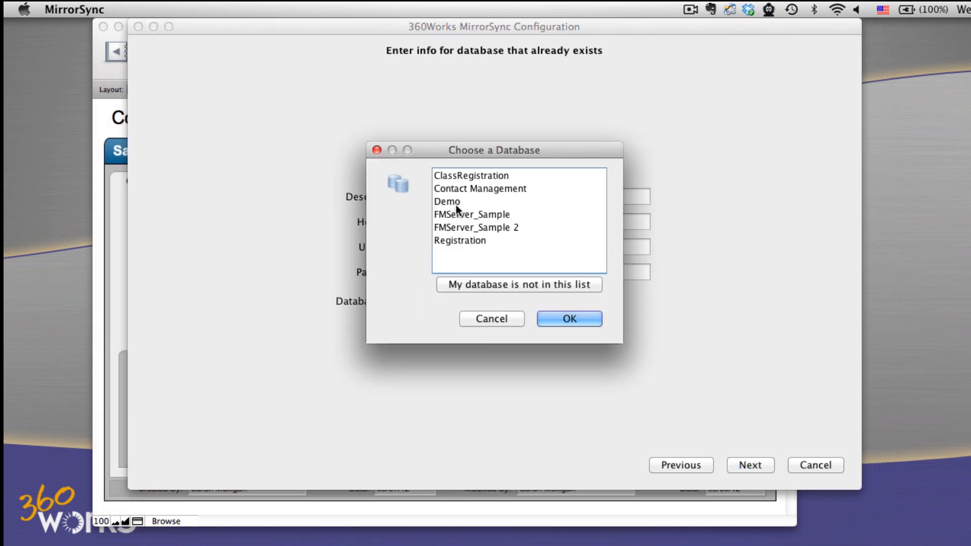
click(471, 189)
click(582, 322)
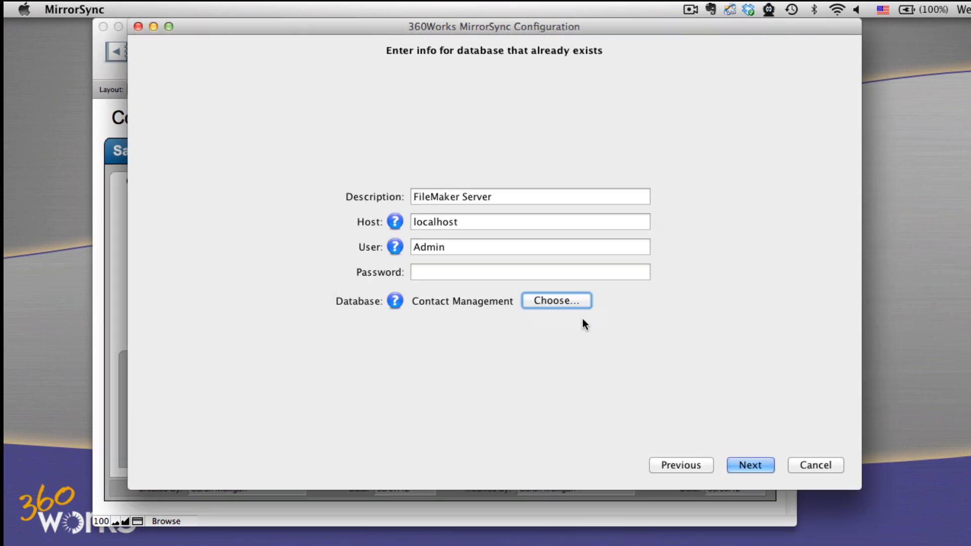
click(740, 463)
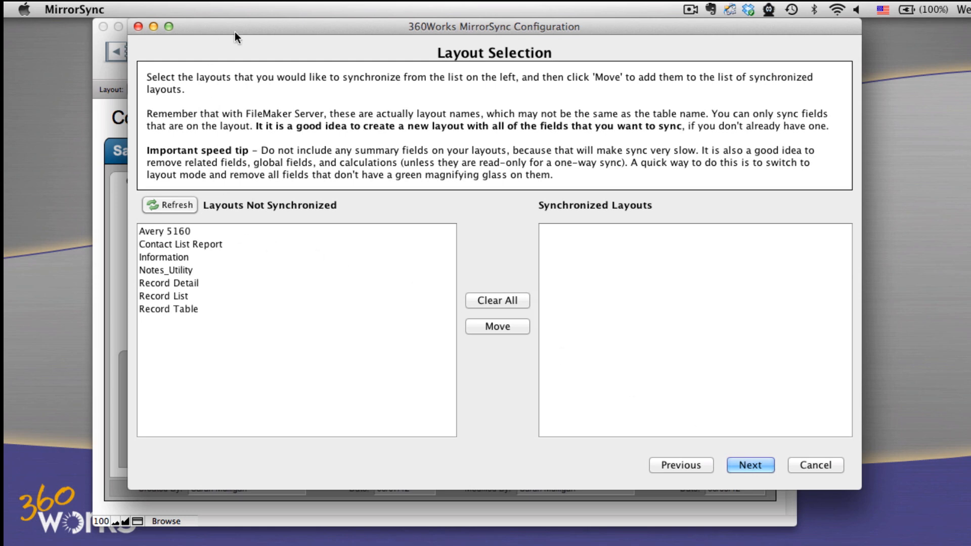
- In FileMaker Pro, start a new standard form layout named Sync_Contact for Contact Management records and continue to its field selection
click(96, 98)
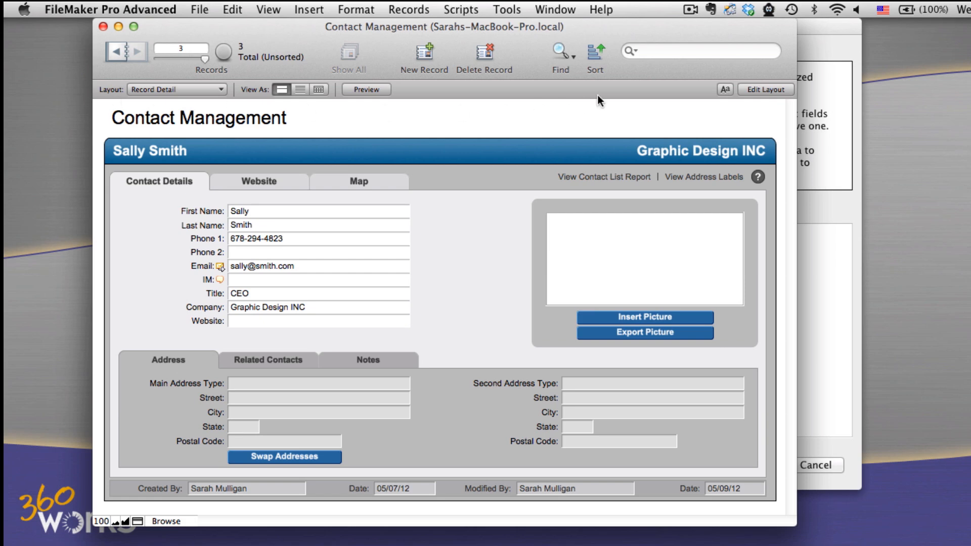
click(769, 91)
click(421, 11)
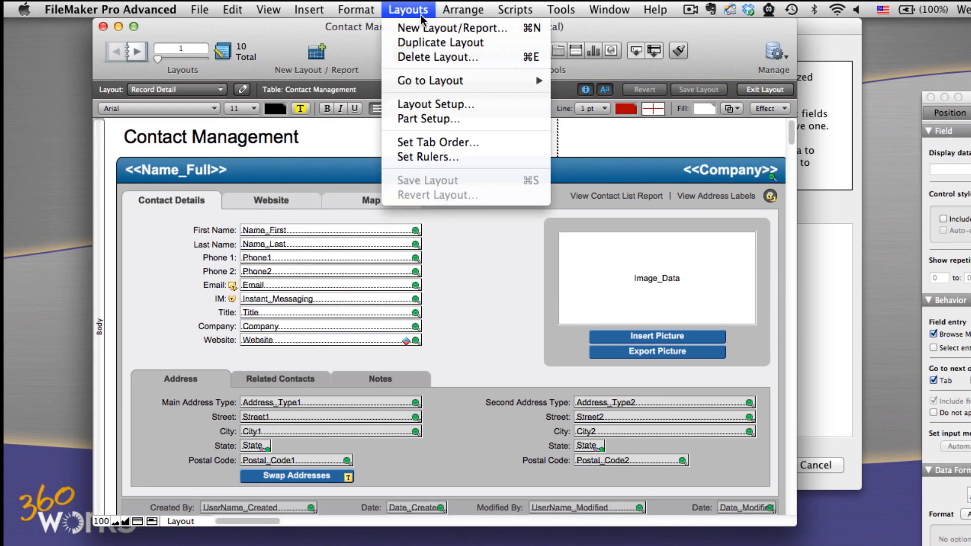
click(422, 28)
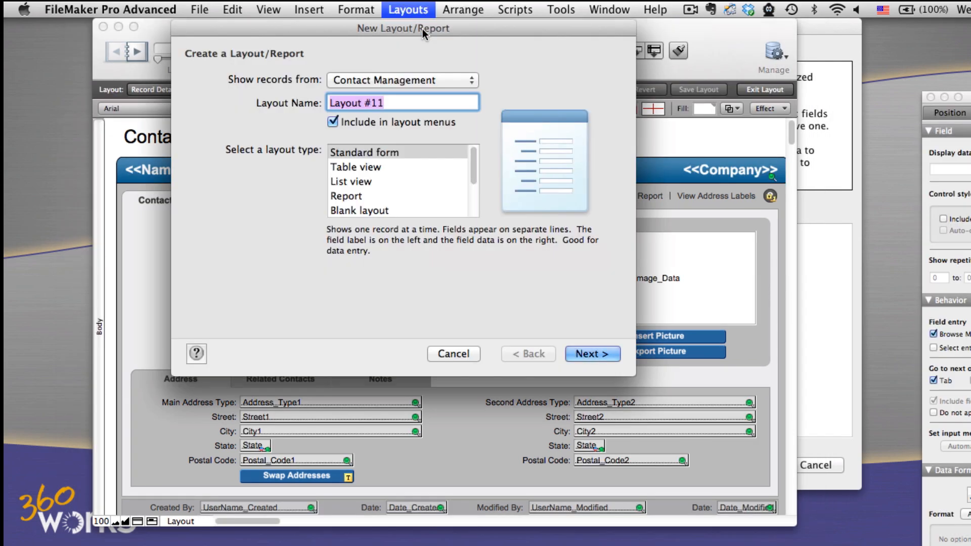
click(384, 77)
click(385, 80)
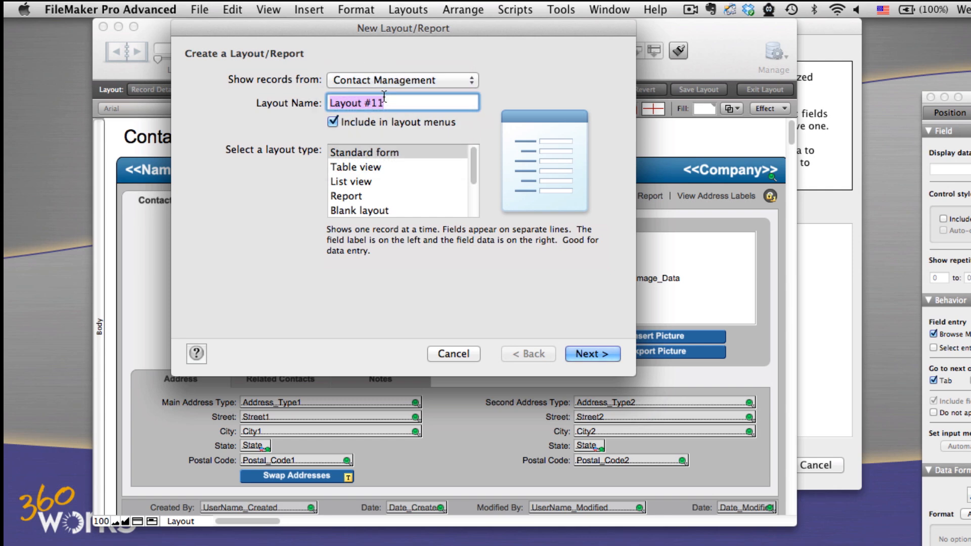
text(Sync_)
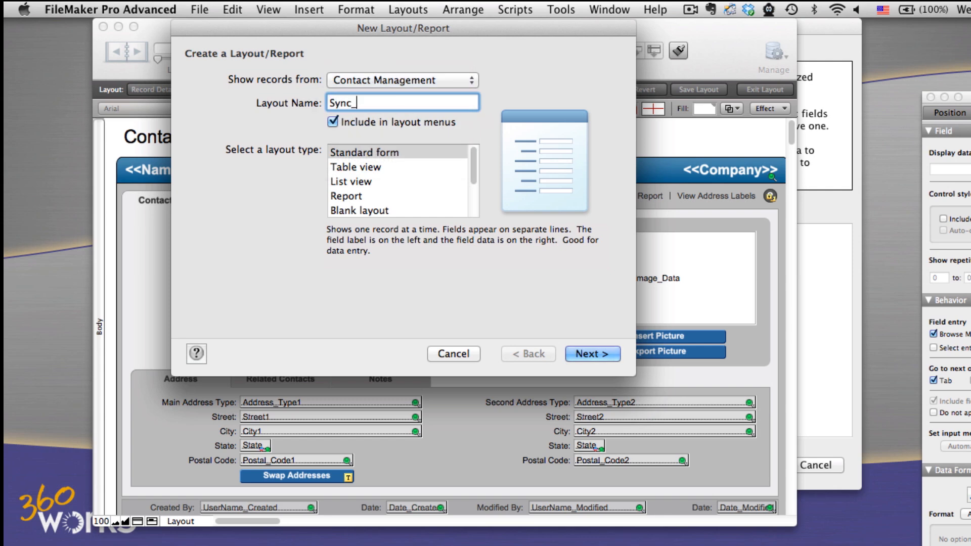
text(Contact)
click(592, 354)
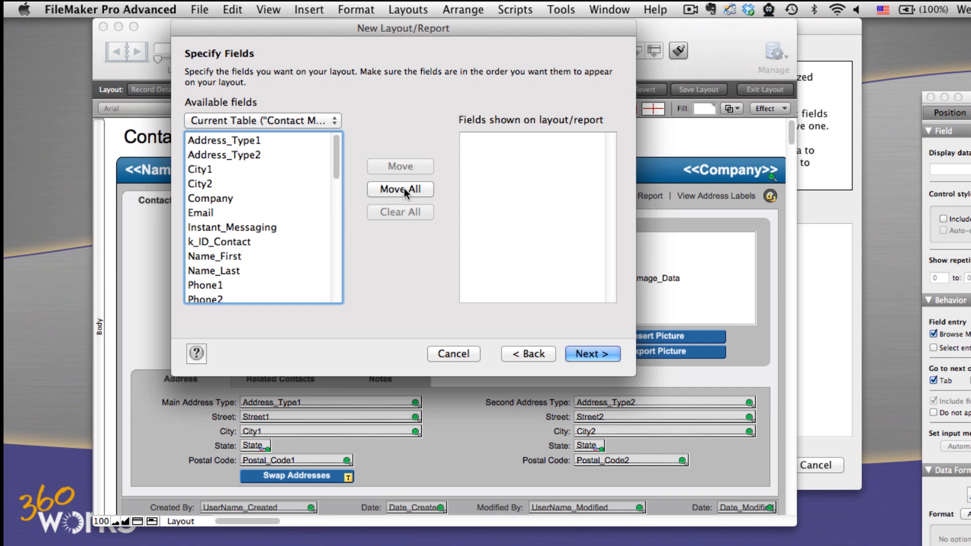
- Add all Contact Management fields to the Sync_Contact layout and create it with the Default theme
click(404, 191)
click(586, 352)
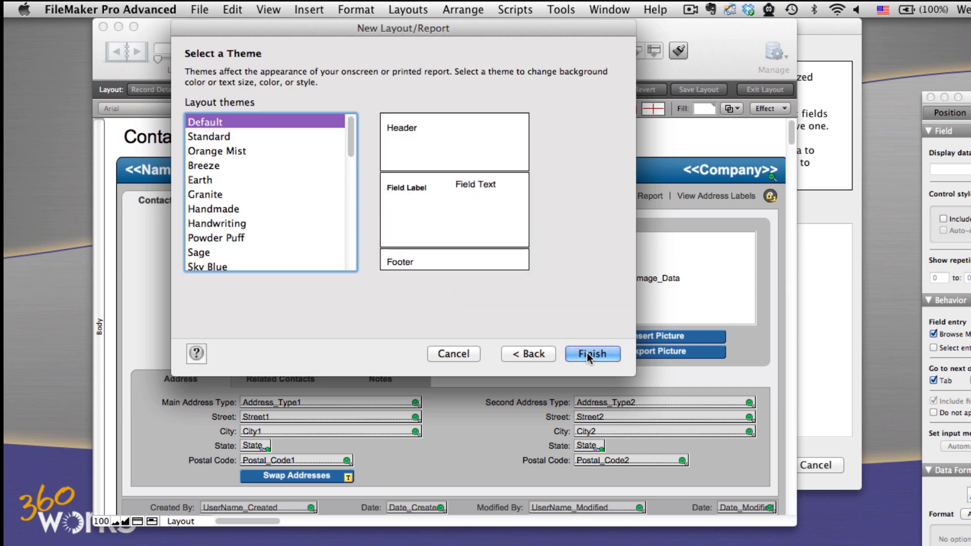
click(587, 353)
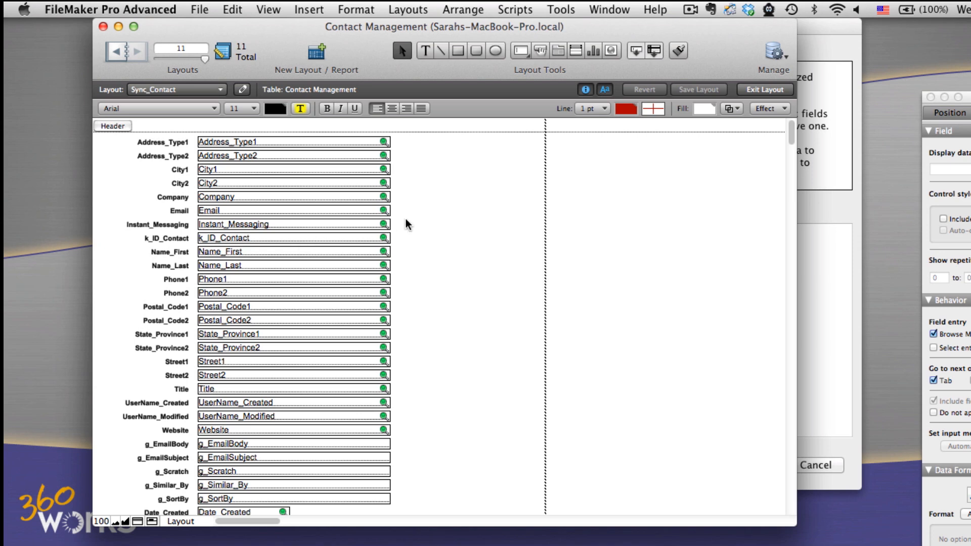
- Delete the g_SortBy, g_Similar_By, g_Scratch, g_EmailSubject and g_EmailBody fields from the Sync_Contact layout
scroll(382, 334, down, 5)
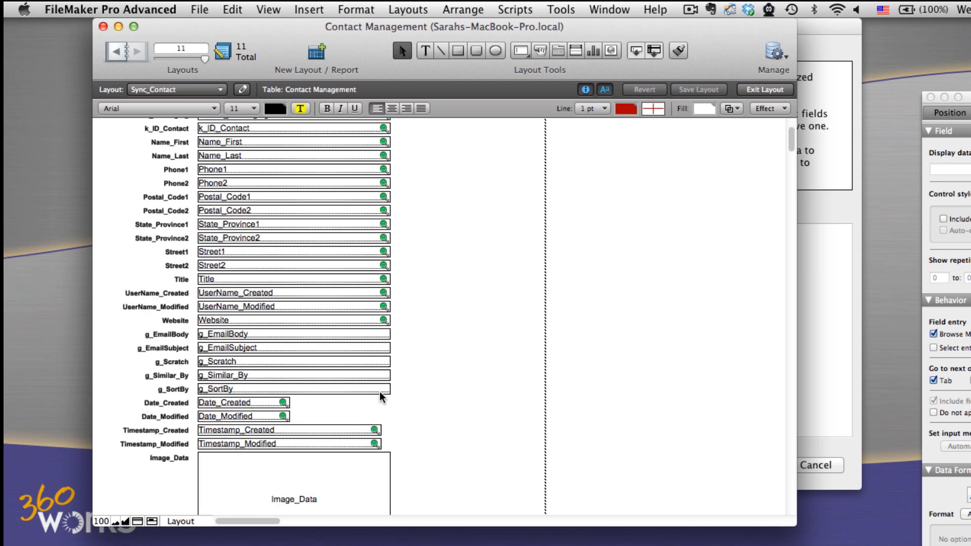
click(371, 394)
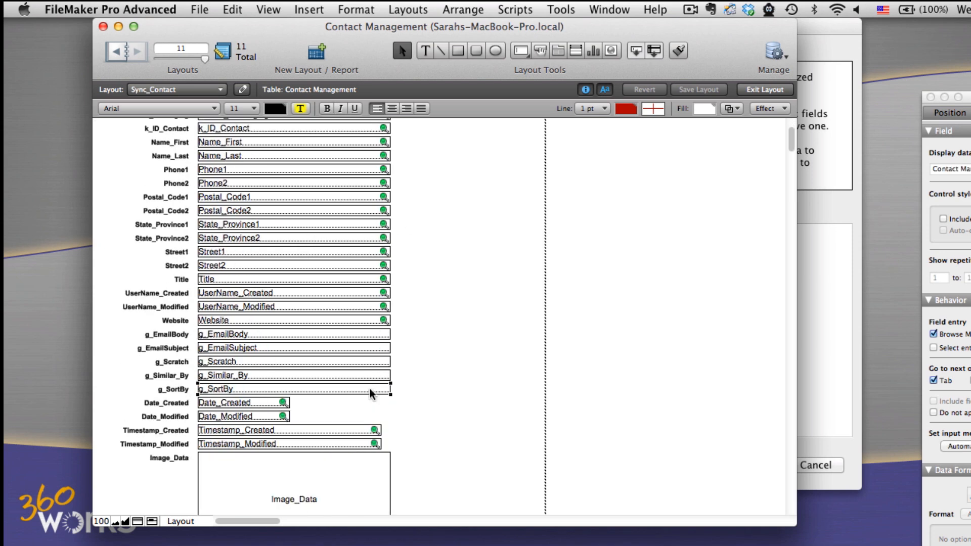
key(Delete)
click(371, 380)
key(Delete)
click(370, 366)
key(Delete)
click(367, 352)
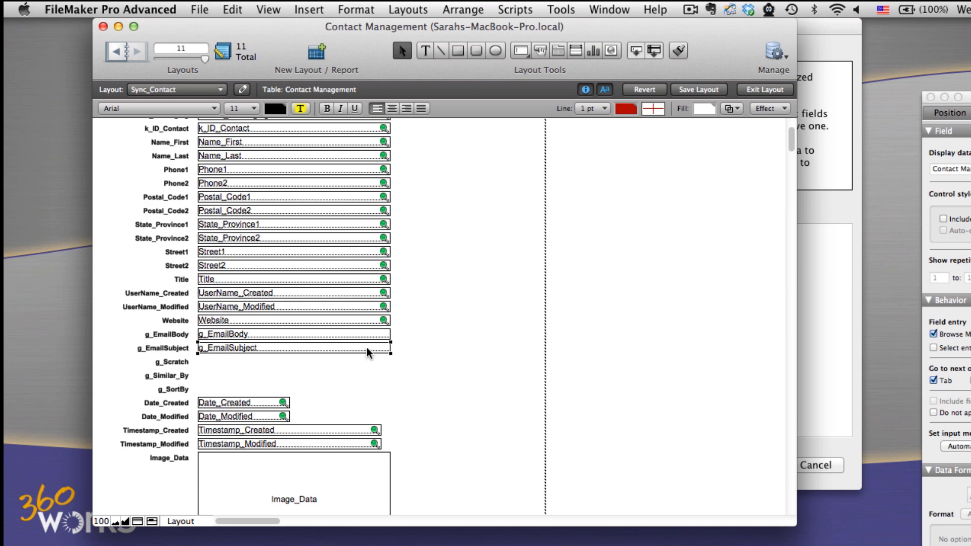
key(Delete)
click(369, 336)
key(Delete)
- Delete the leftover labels of the removed global fields between Website and Date_Created
drag(115, 333, 260, 403)
key(Delete)
click(190, 337)
key(Delete)
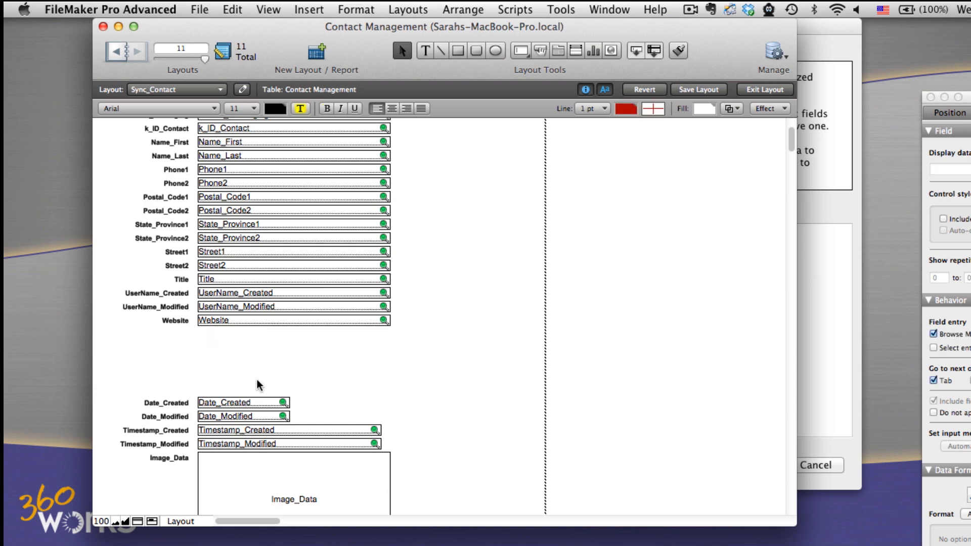
- Delete the k_Similars field and its label from the Sync_Contact layout
scroll(257, 385, down, 10)
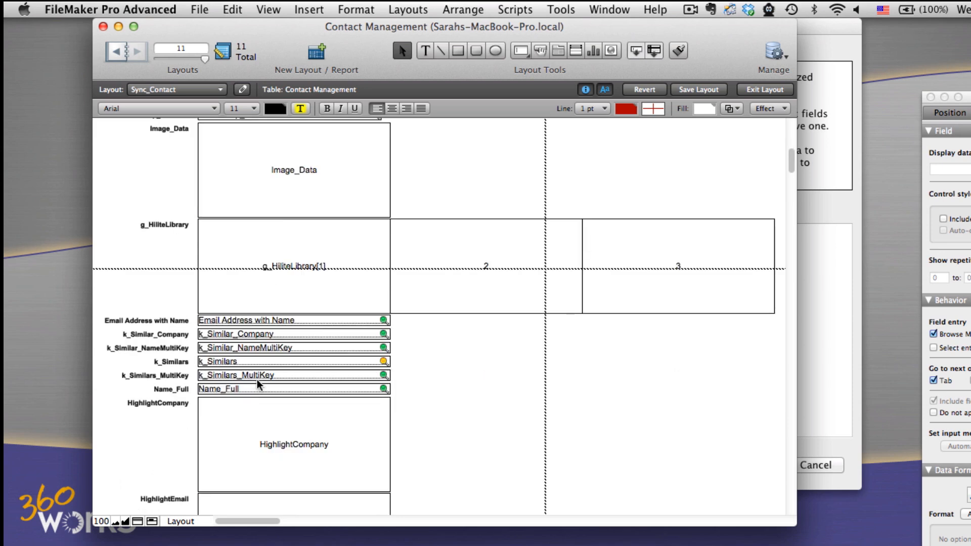
click(387, 365)
key(Delete)
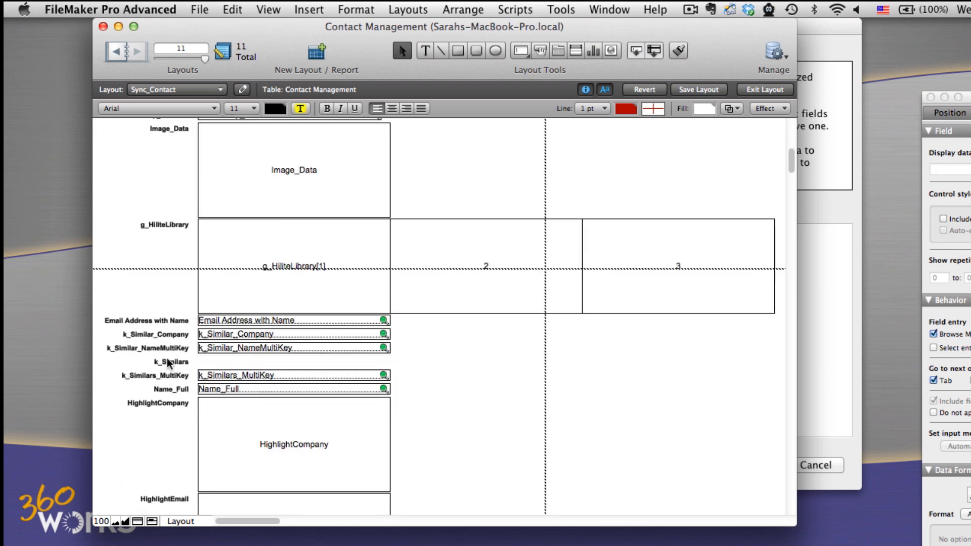
key(Delete)
- Delete the HighlightCompany, HighlightEmail, HighlightName and HighlightPhone fields together with their labels
scroll(241, 387, down, 3)
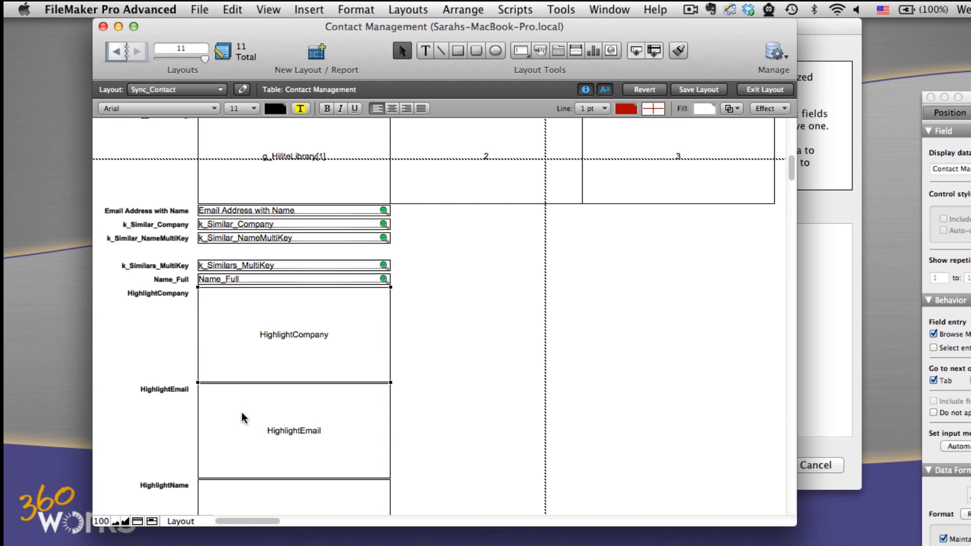
scroll(185, 419, down, 2)
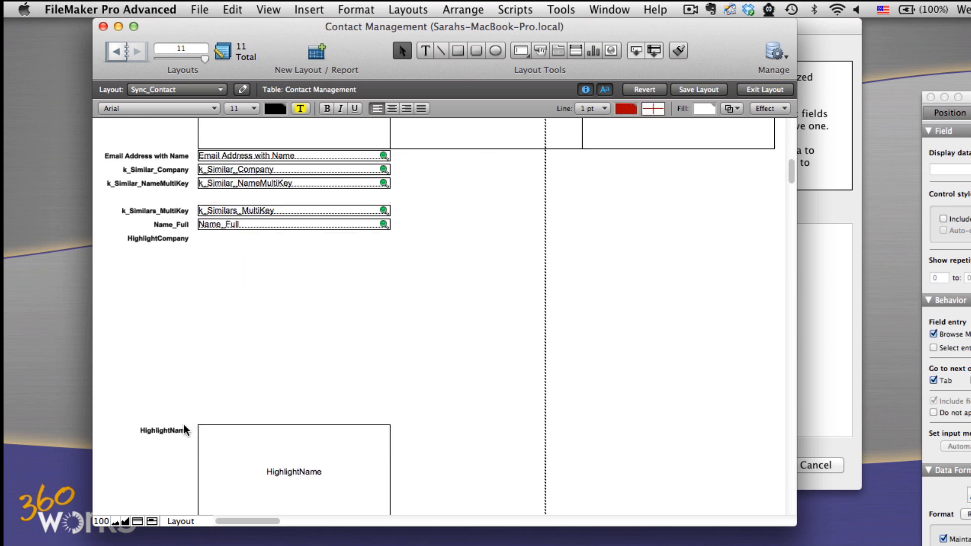
scroll(197, 427, down, 7)
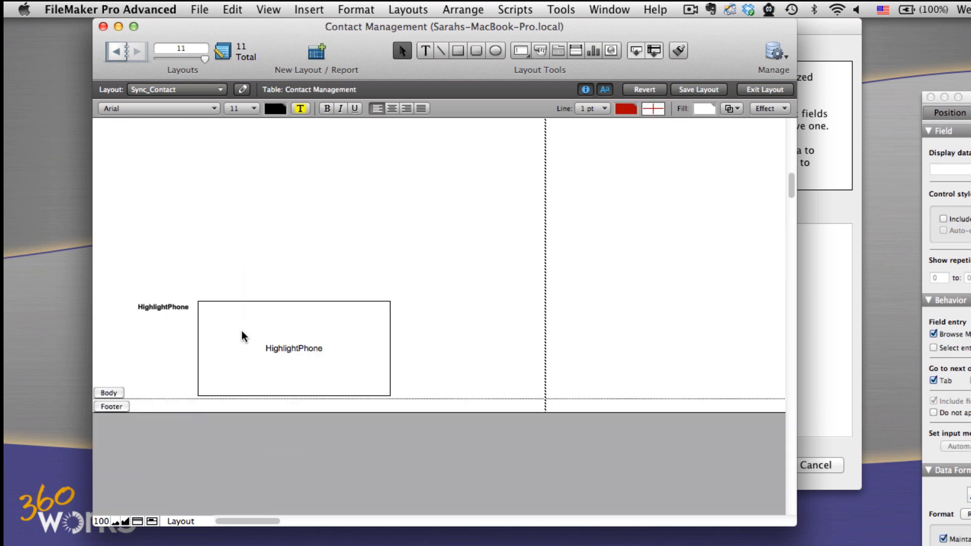
click(242, 331)
key(Delete)
click(187, 310)
key(Delete)
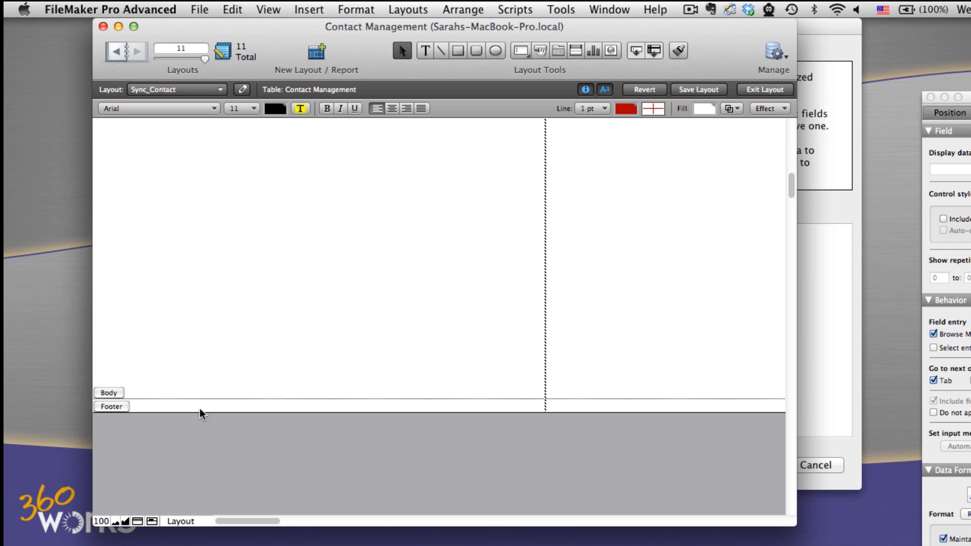
scroll(201, 414, up, 5)
click(160, 293)
key(Delete)
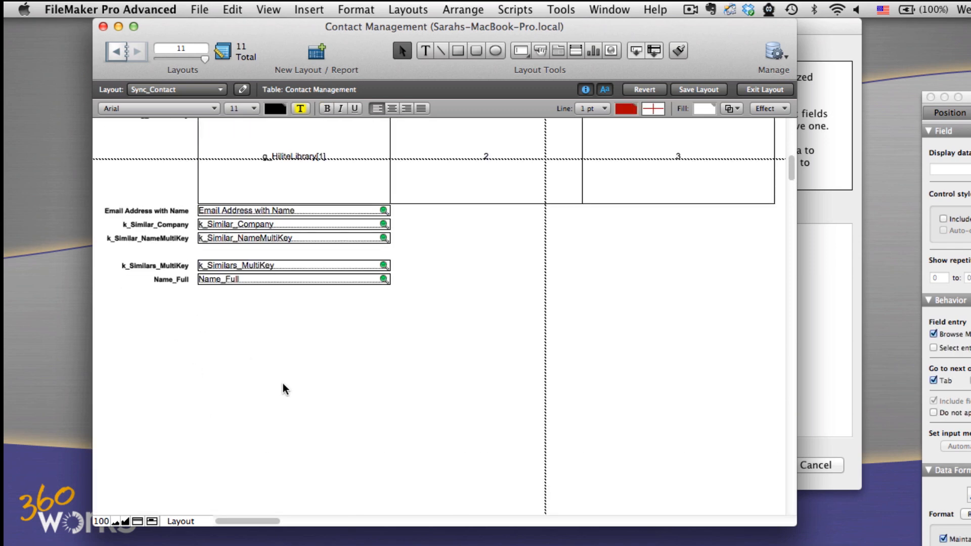
- Delete the g_HiliteLibrary and Image_Data container fields together with their labels
scroll(286, 389, up, 3)
click(292, 267)
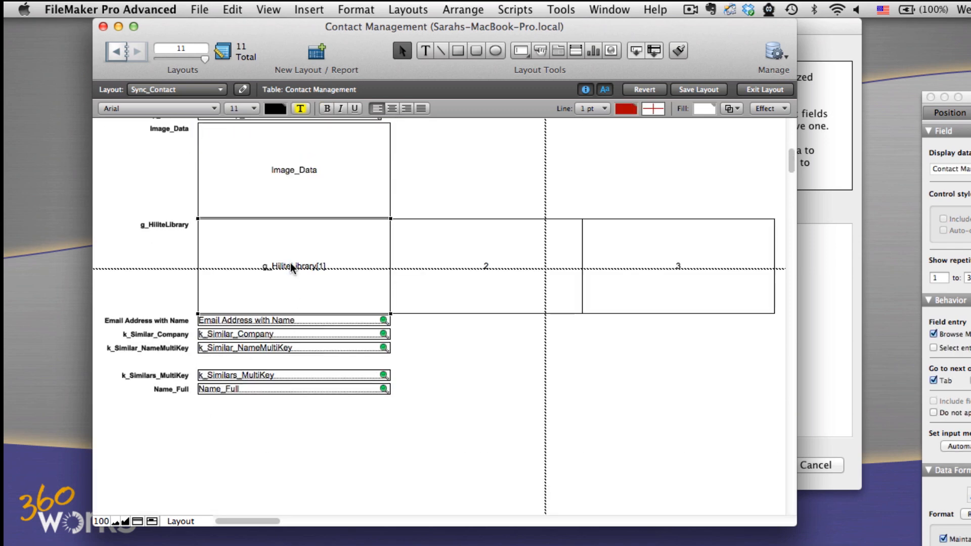
key(Delete)
scroll(433, 336, up, 2)
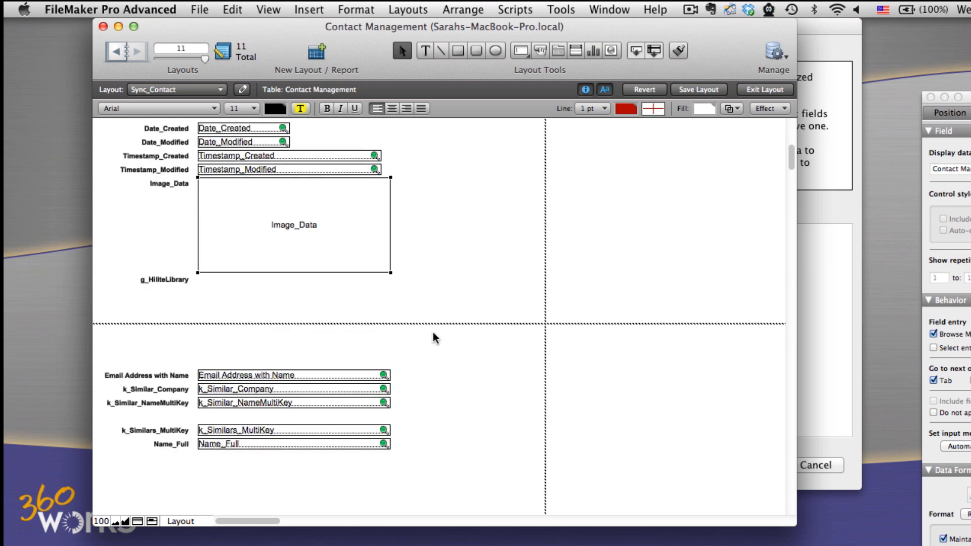
key(Delete)
click(182, 280)
key(Delete)
click(169, 185)
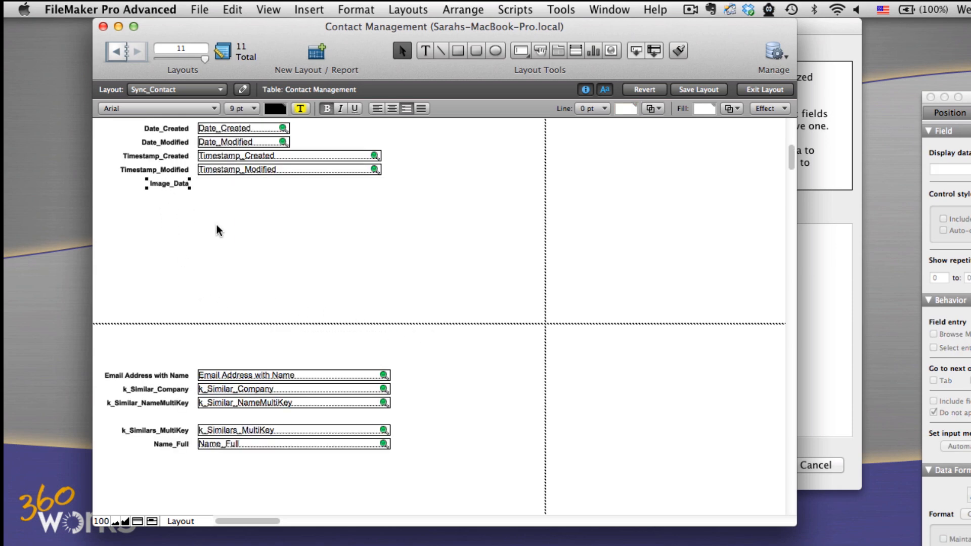
key(Delete)
- Save the cleaned-up Sync_Contact layout and leave layout editing
scroll(479, 407, up, 12)
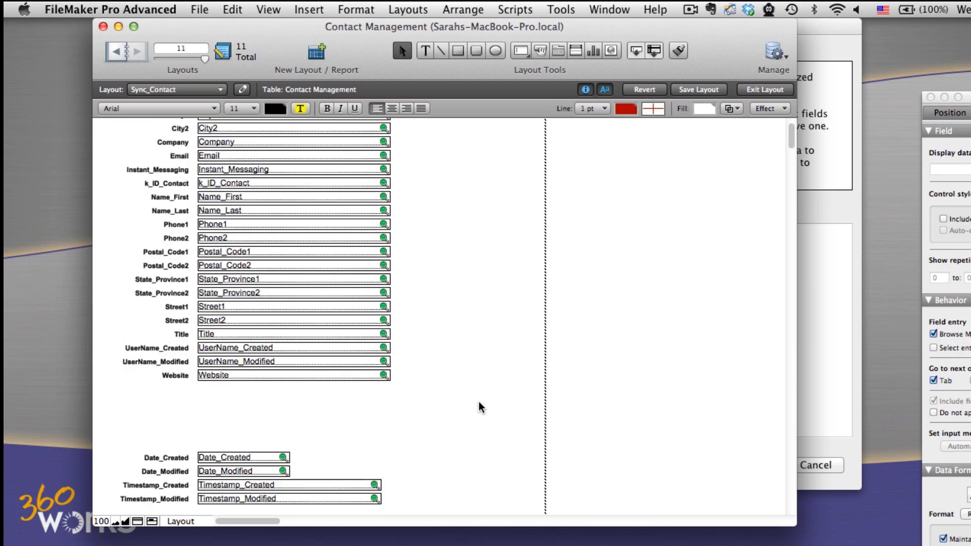
scroll(478, 406, up, 2)
click(700, 89)
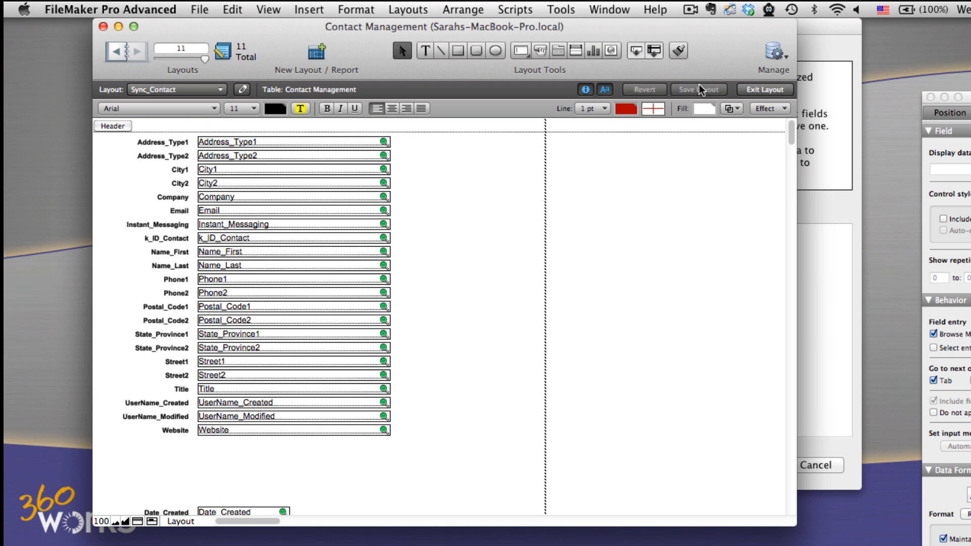
click(767, 90)
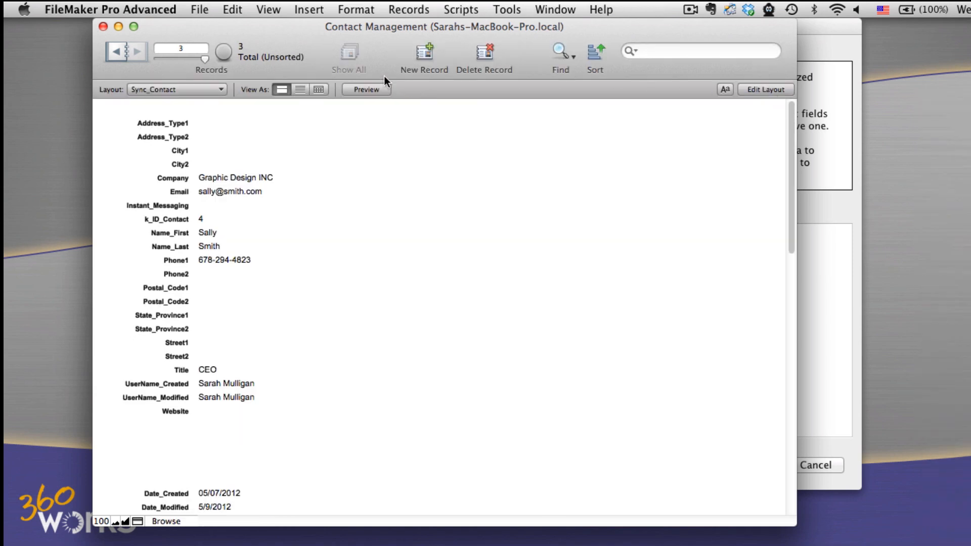
- Start another standard form layout named Sync_Notes showing records from Notes, and continue to its field selection
click(744, 90)
click(404, 10)
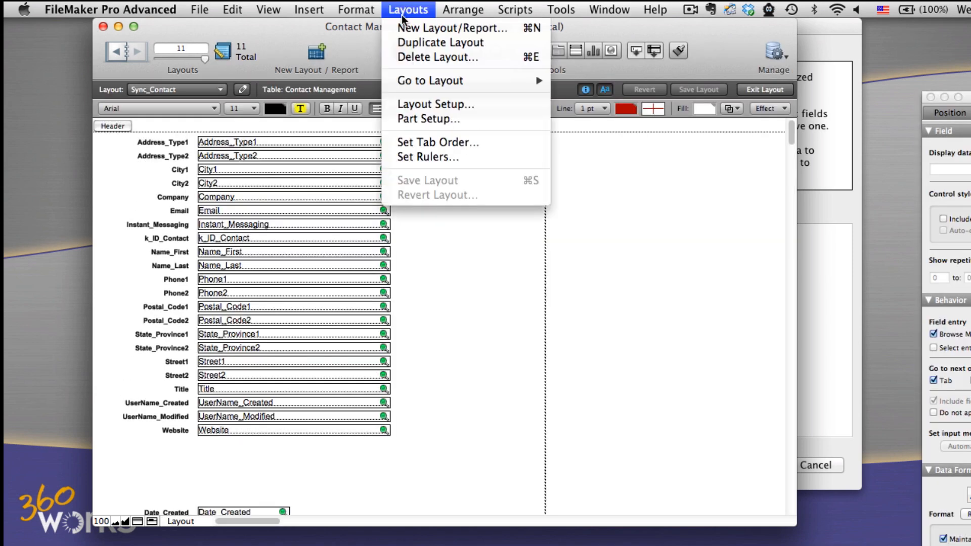
click(405, 28)
click(382, 89)
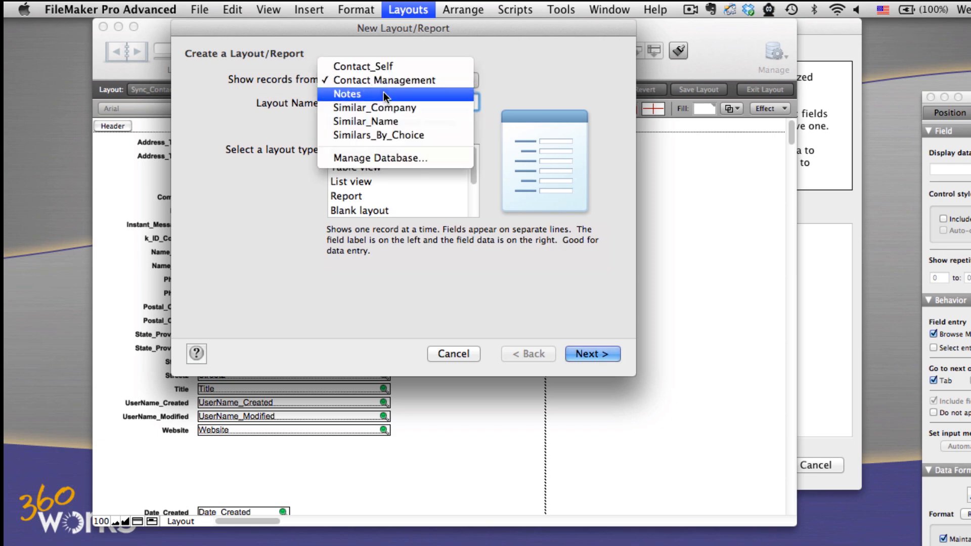
click(383, 93)
text(S)
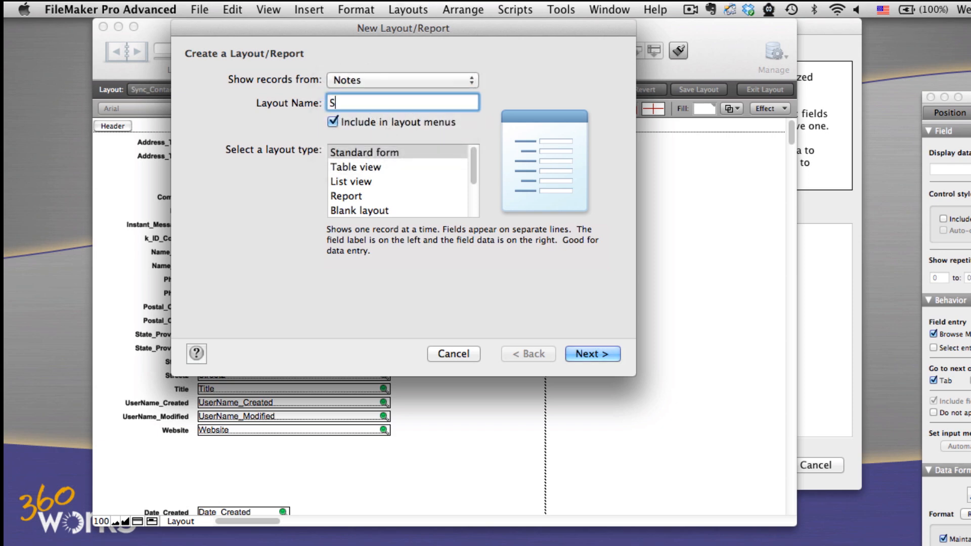
text(ync_Notes)
click(579, 354)
- Add all Notes fields to the Sync_Notes layout, create it with the Default theme, and leave layout editing
click(417, 190)
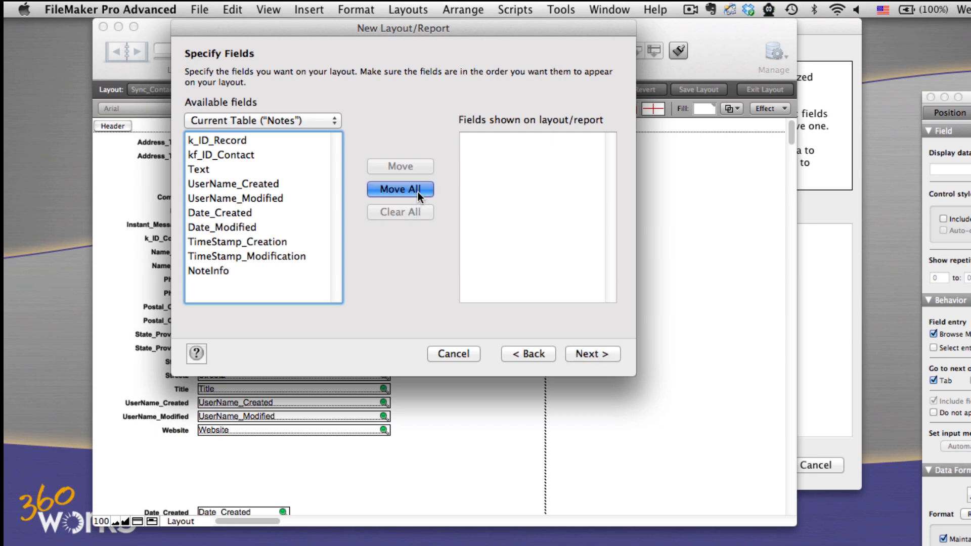
click(577, 353)
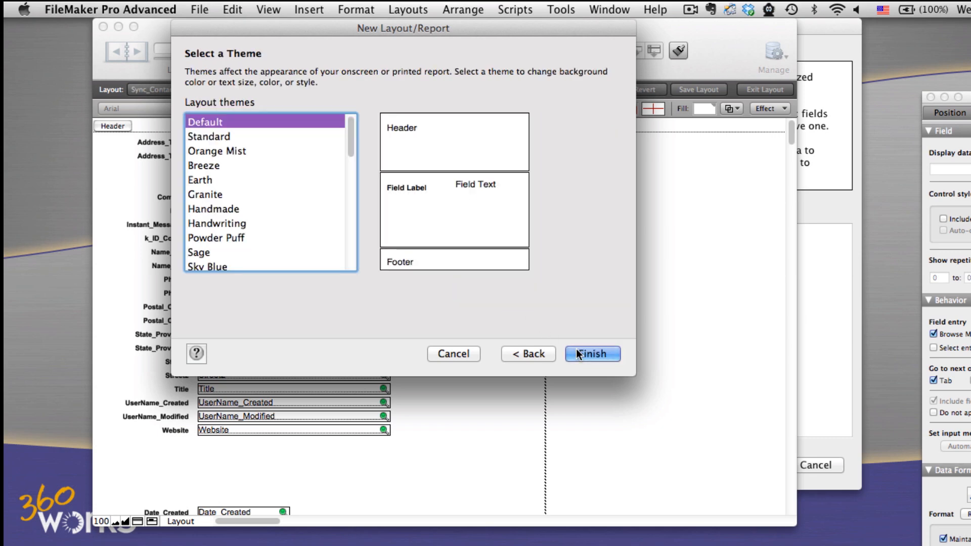
click(590, 353)
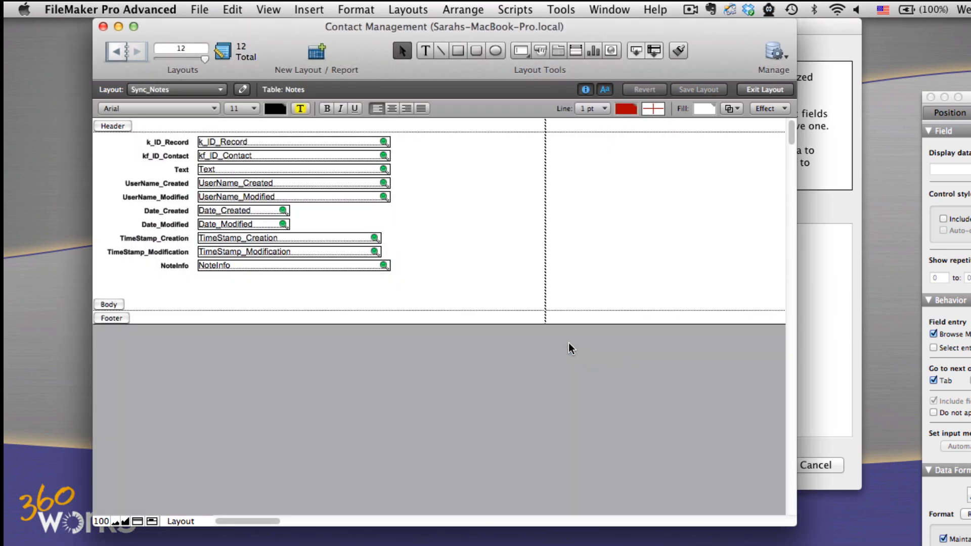
click(761, 89)
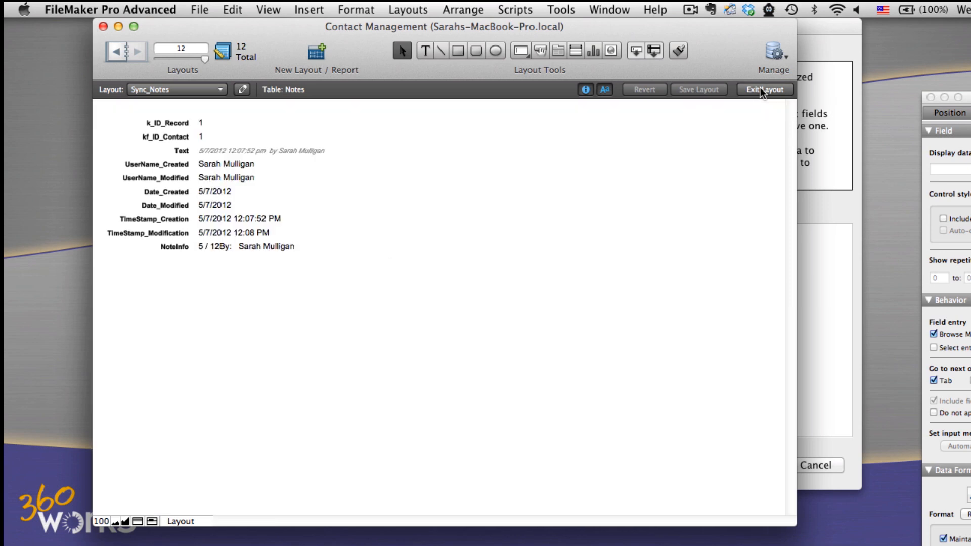
- In MirrorSync, refresh the layout list, add Sync_Contact and Sync_Notes to the synchronized layouts, and continue to the key mapping
click(837, 114)
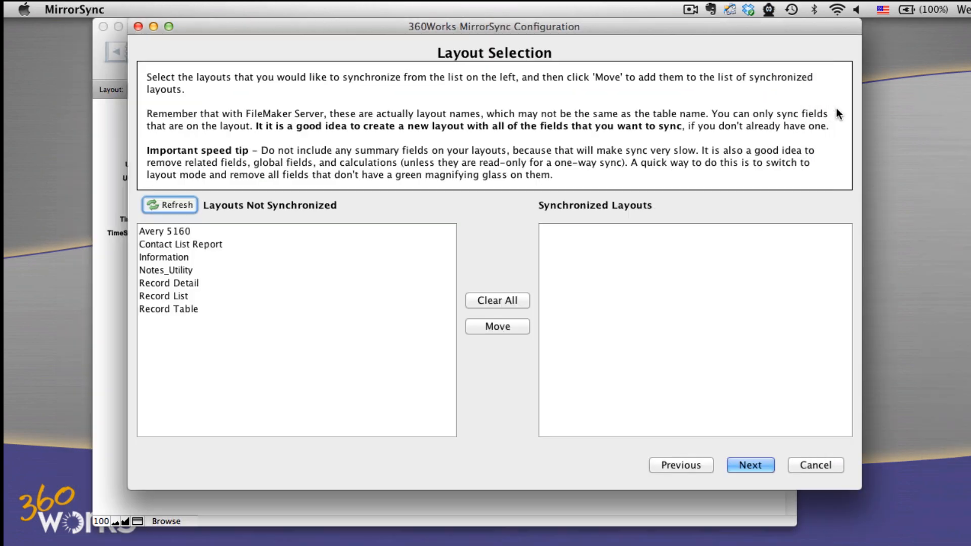
click(176, 201)
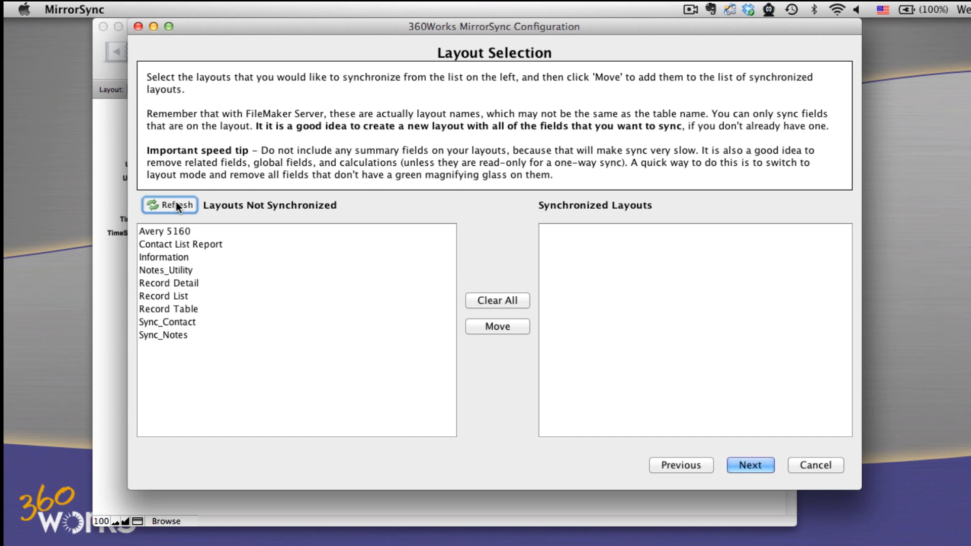
click(201, 323)
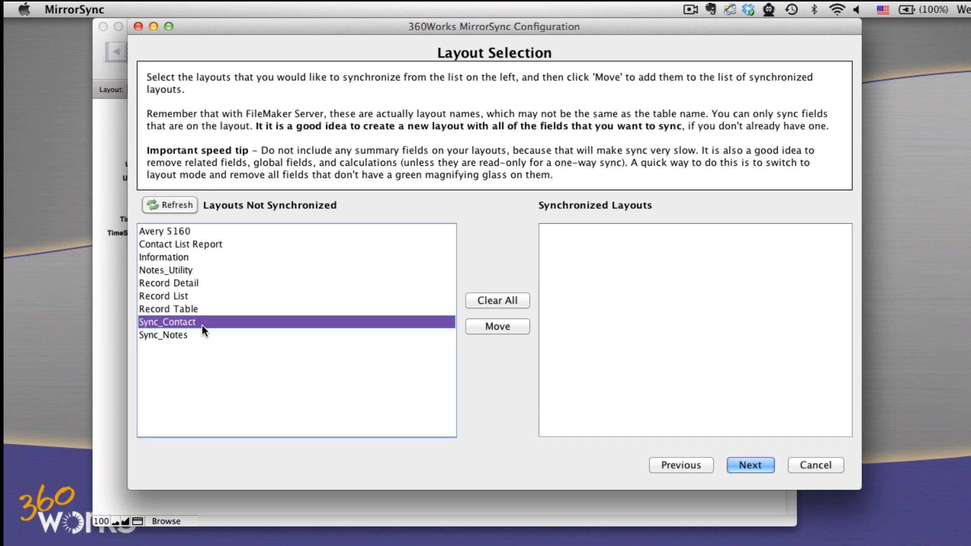
shift+click(202, 334)
click(474, 326)
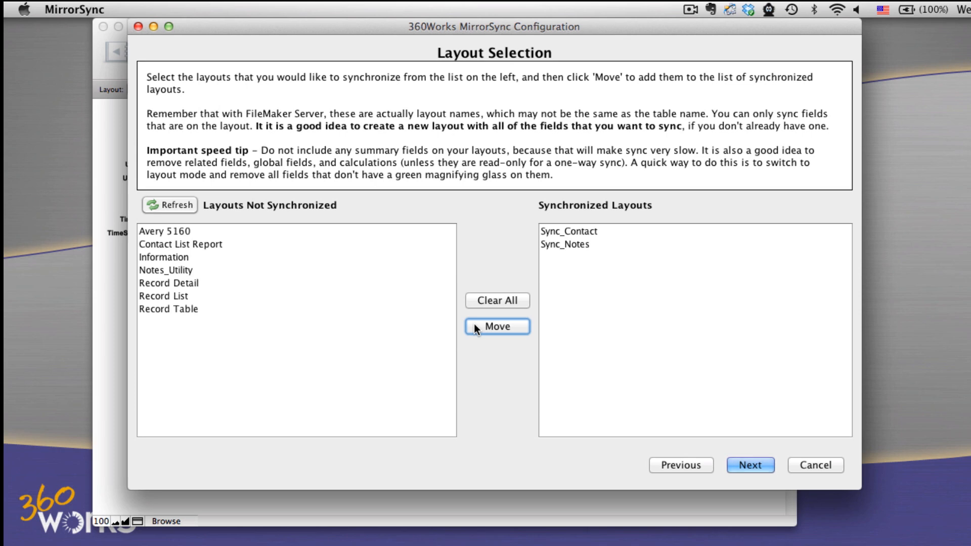
click(752, 463)
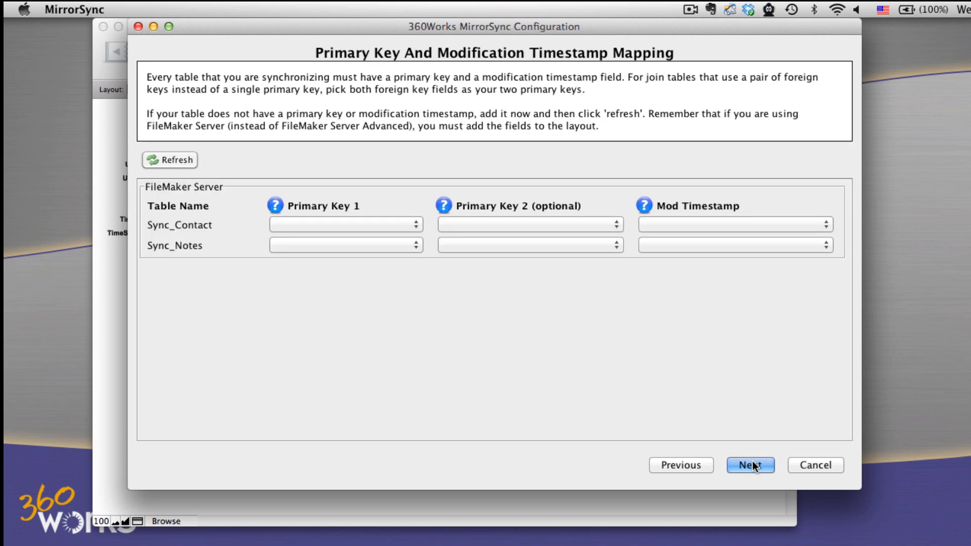
- Set Primary Key 1 to k_ID_Contact for Sync_Contact and k_ID_Record for Sync_Notes
click(362, 225)
scroll(367, 298, down, 1)
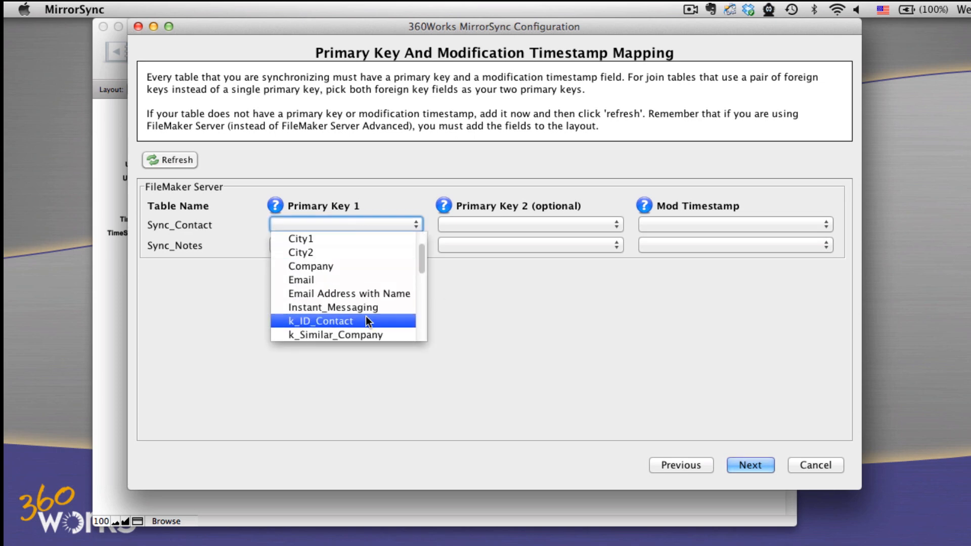
click(365, 318)
click(357, 246)
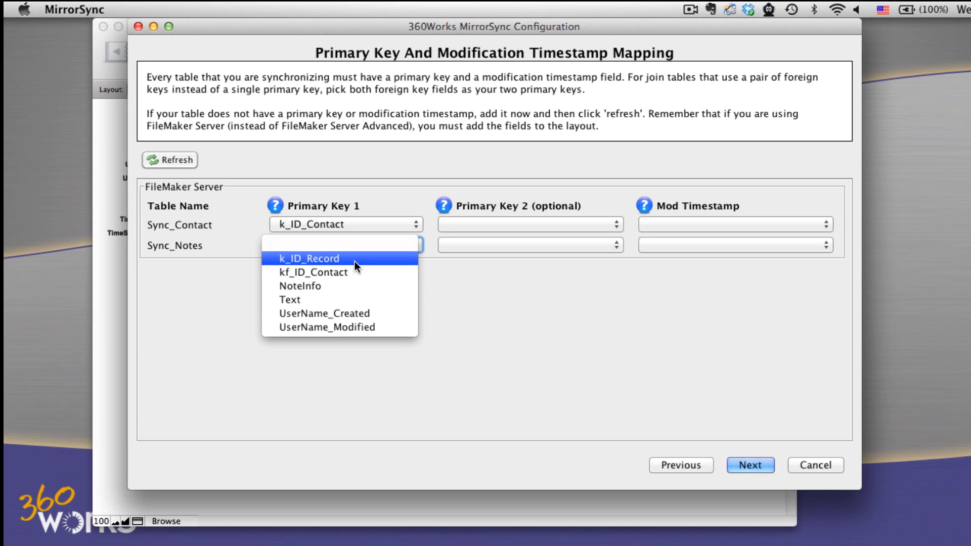
click(354, 261)
- Set the modification timestamp to Timestamp_Modified for Sync_Contact and TimeStamp_Modification for Sync_Notes, and continue to the foreign key mapping
click(705, 224)
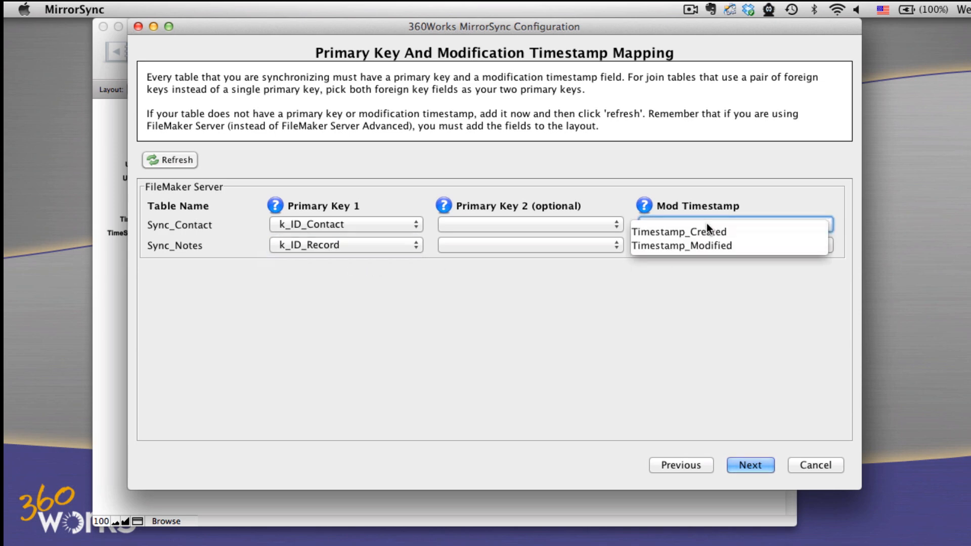
click(711, 244)
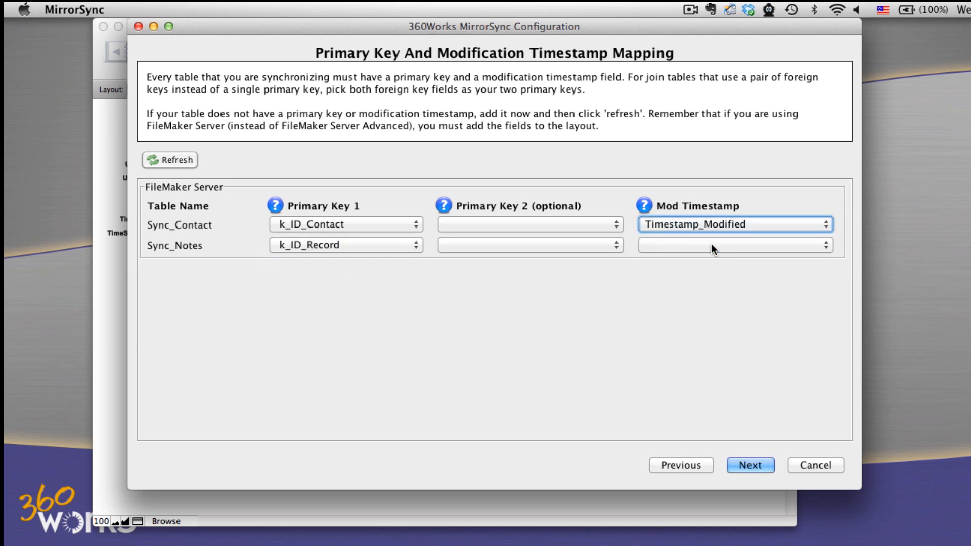
click(711, 244)
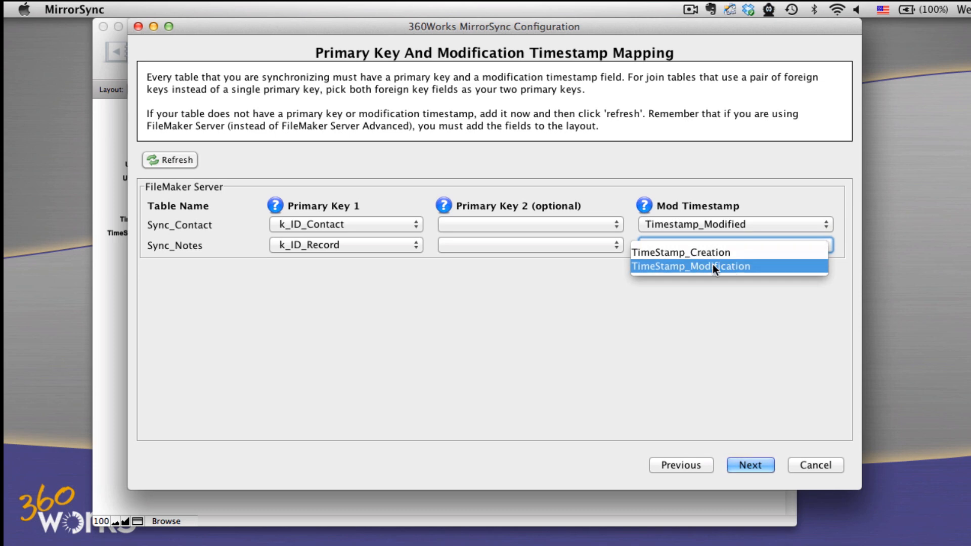
click(713, 265)
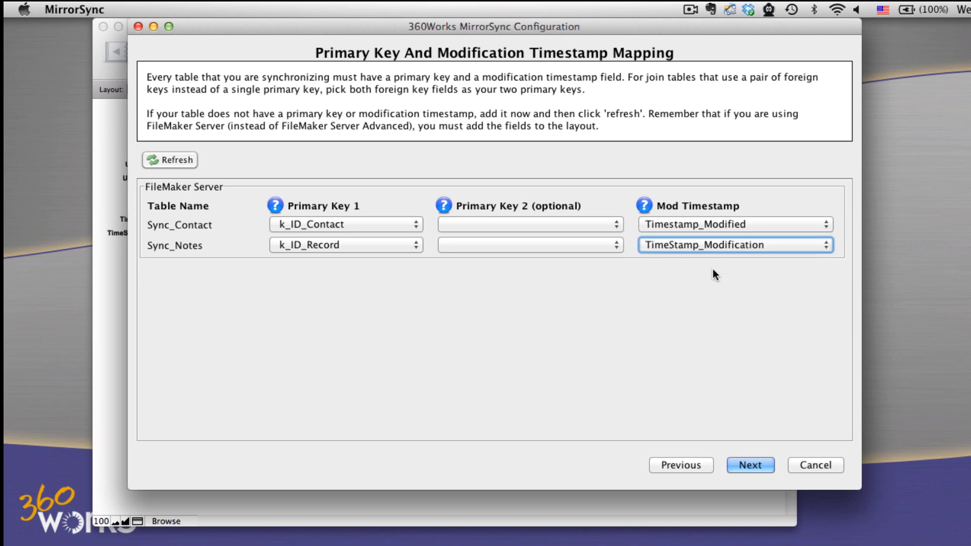
click(748, 464)
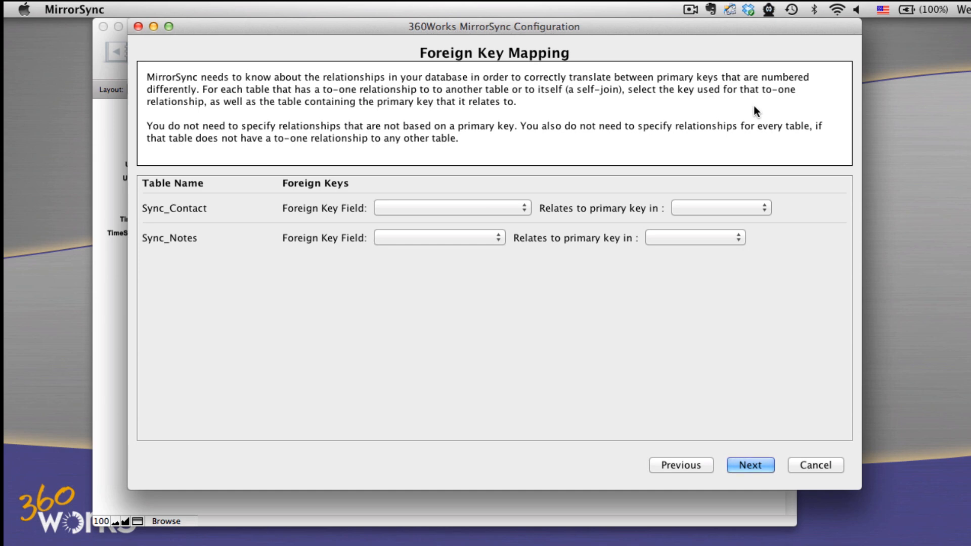
click(442, 209)
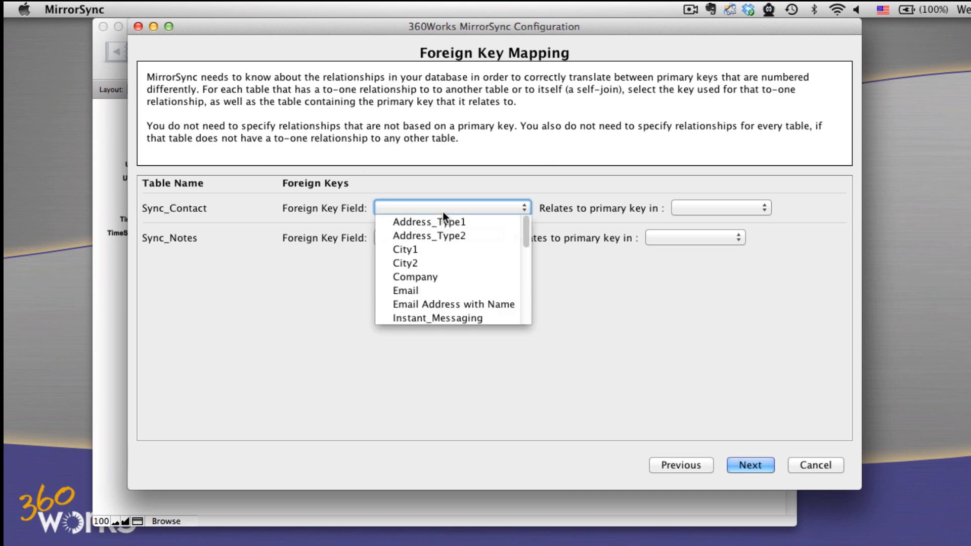
click(443, 212)
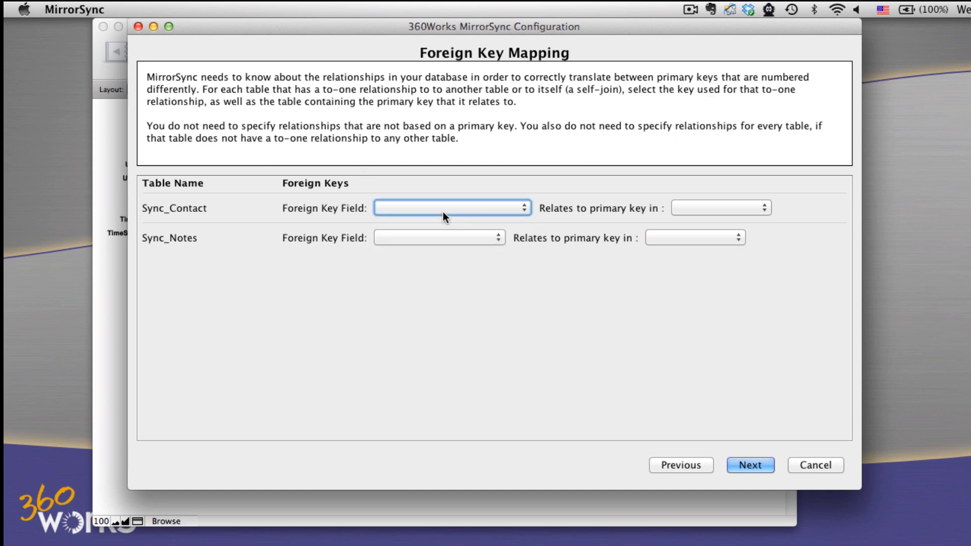
click(683, 208)
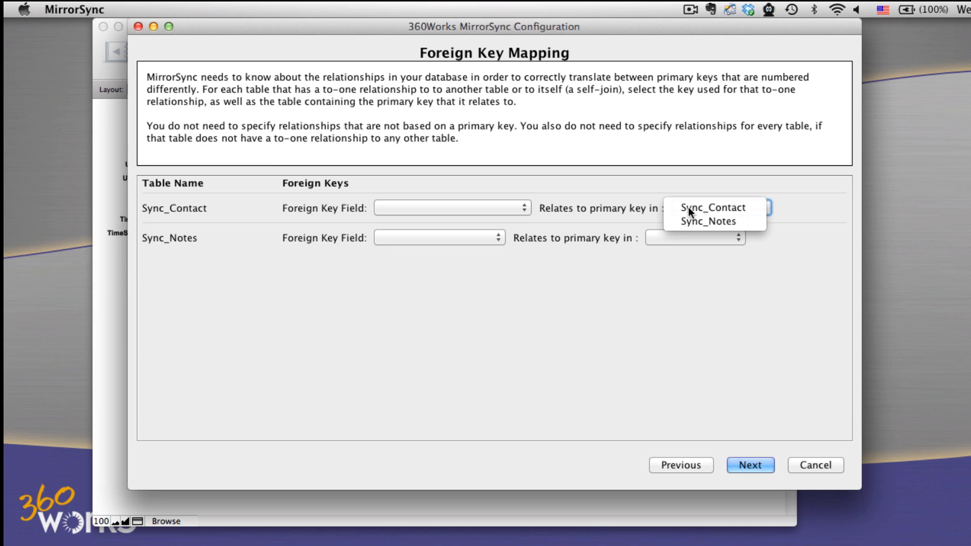
click(688, 209)
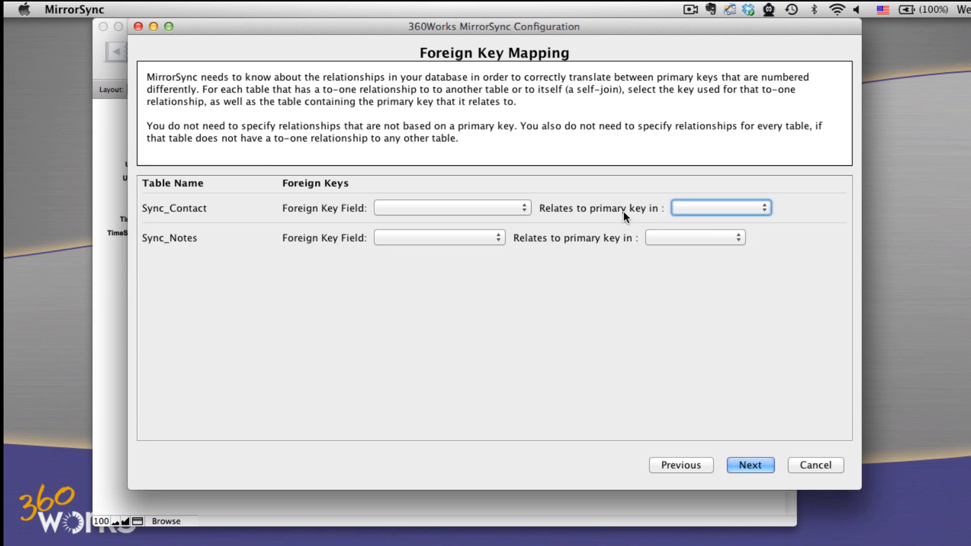
click(749, 465)
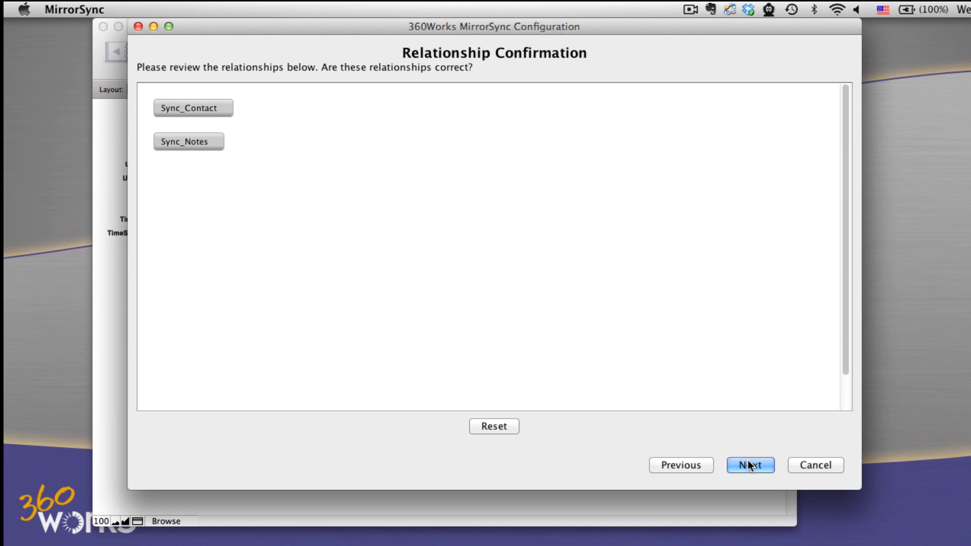
click(697, 464)
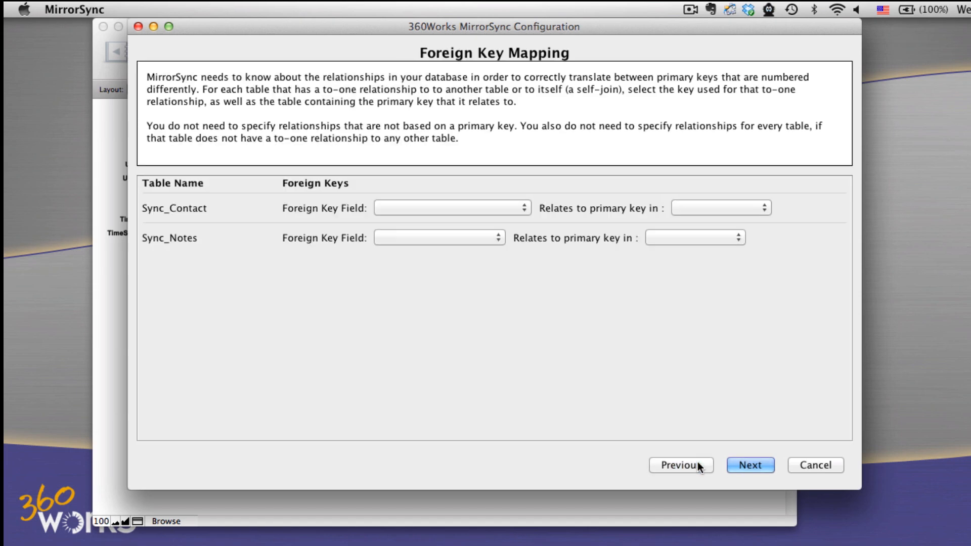
click(496, 204)
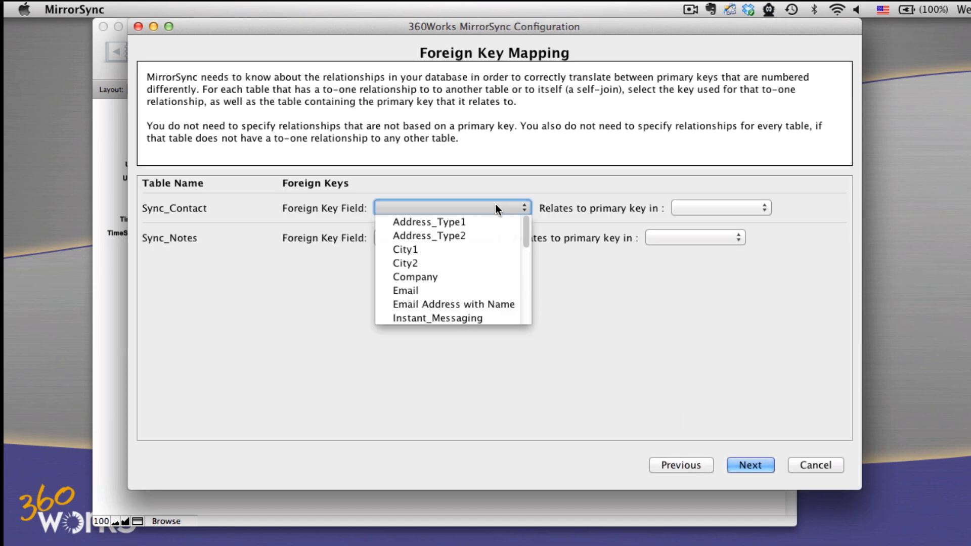
scroll(493, 254, down, 1)
scroll(493, 253, down, 6)
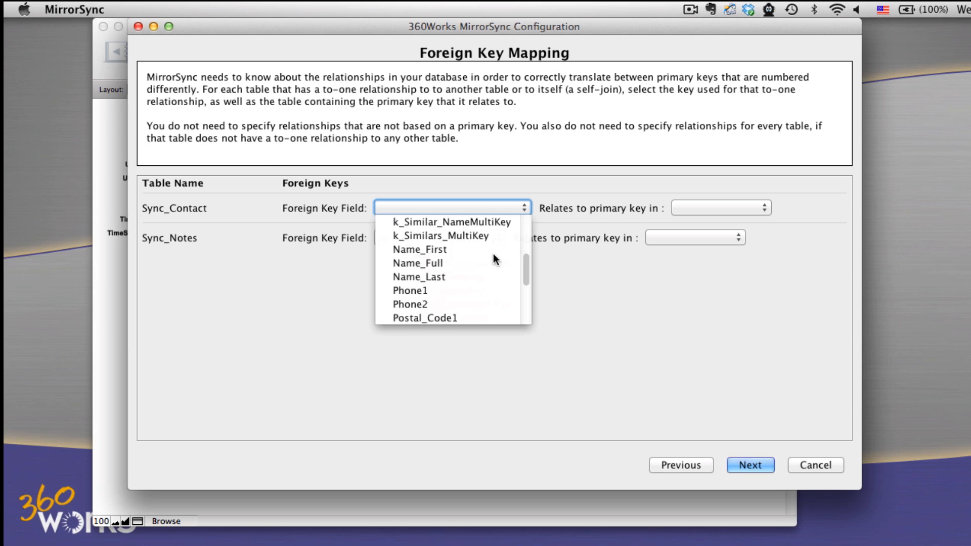
scroll(493, 253, down, 2)
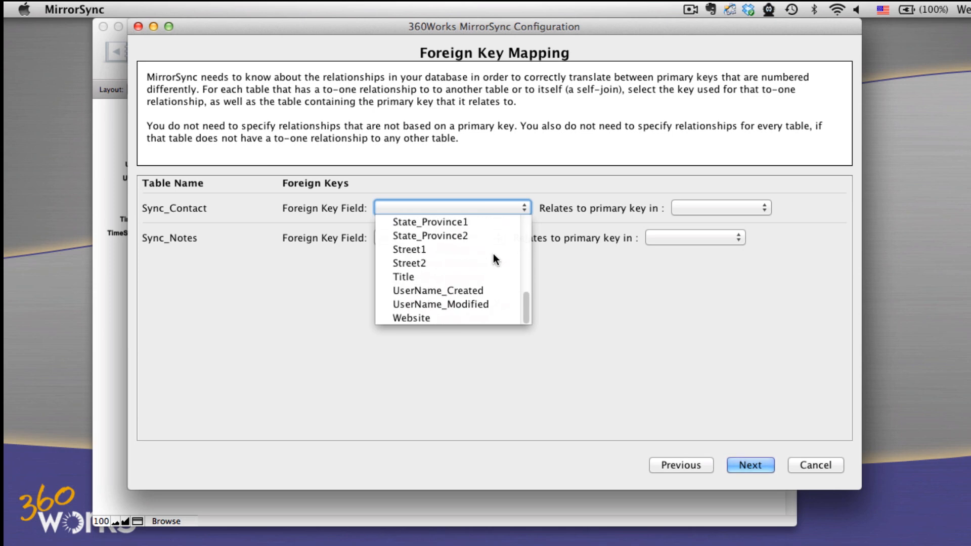
scroll(492, 253, up, 9)
click(572, 287)
- Relate the Sync_Notes foreign key kf_ID_Contact to the primary key in Sync_Contact, and confirm the relationship diagram
click(478, 238)
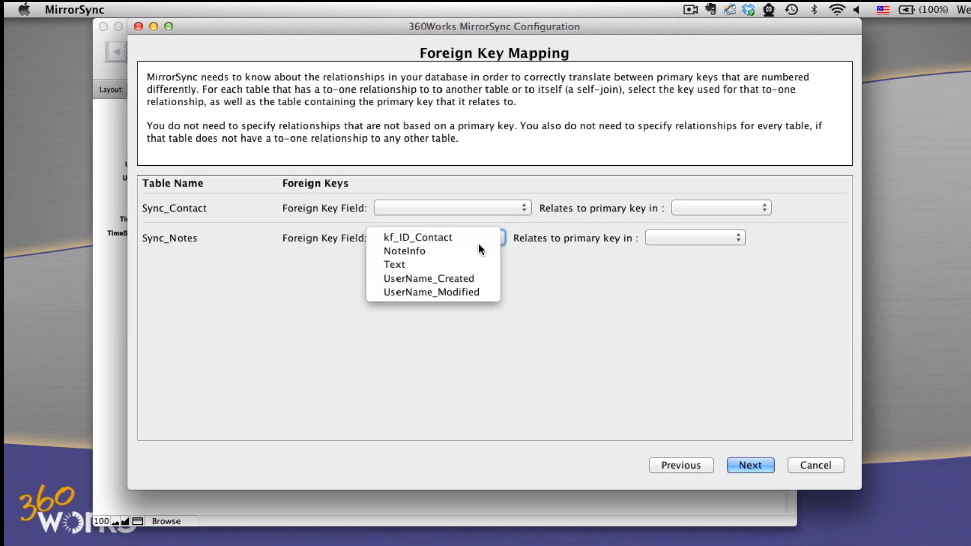
click(474, 234)
click(672, 238)
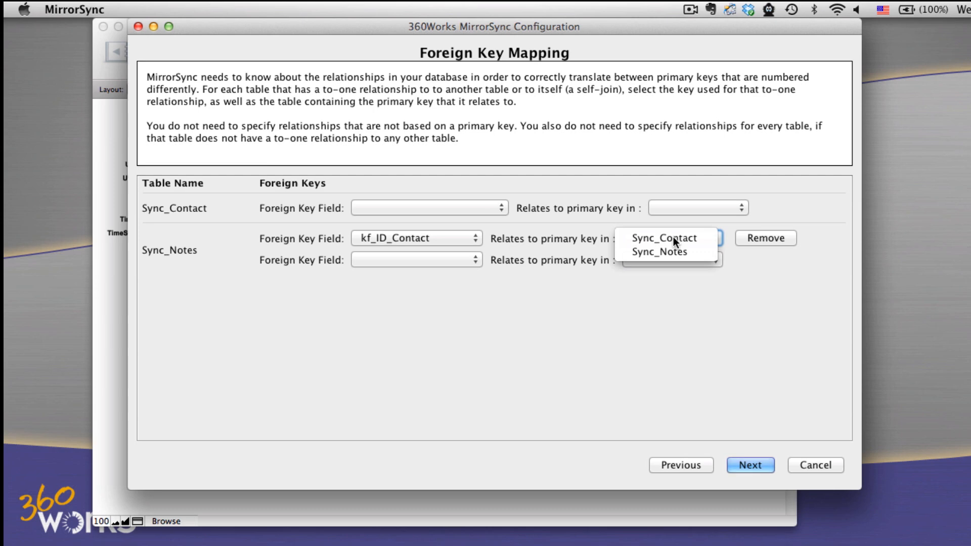
click(673, 236)
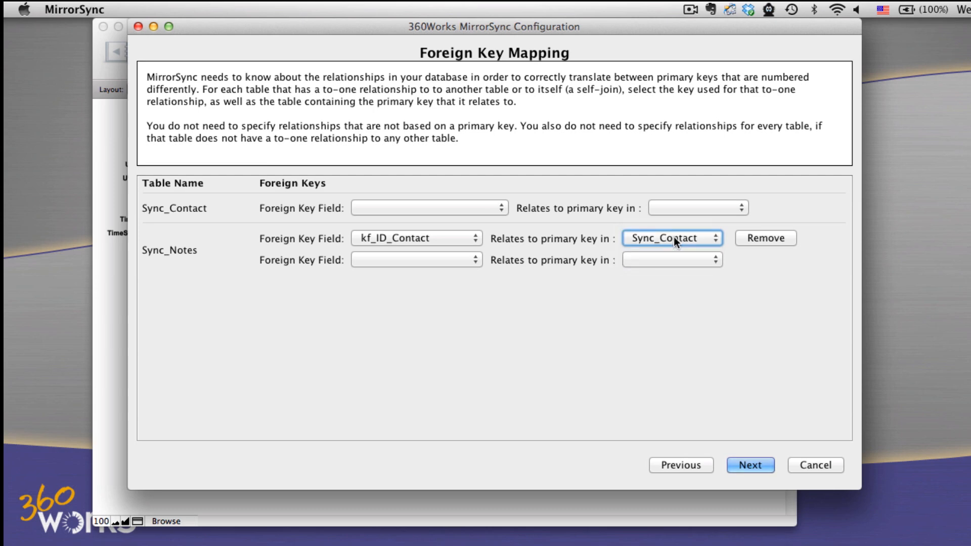
click(738, 463)
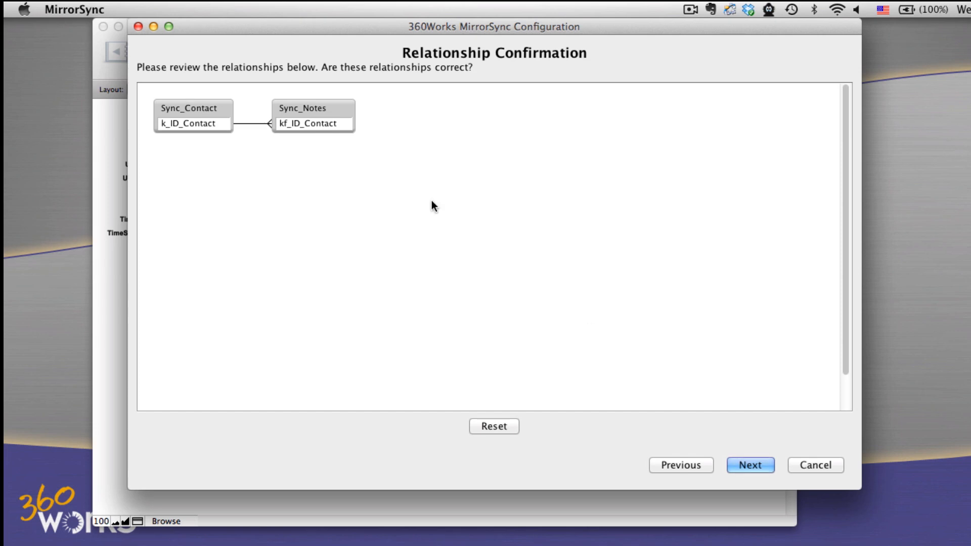
drag(320, 111, 362, 111)
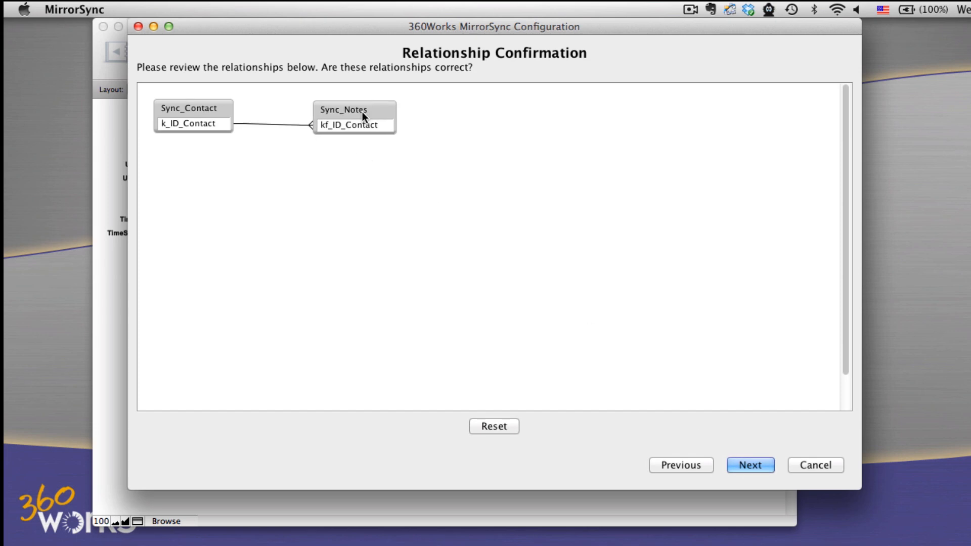
click(738, 466)
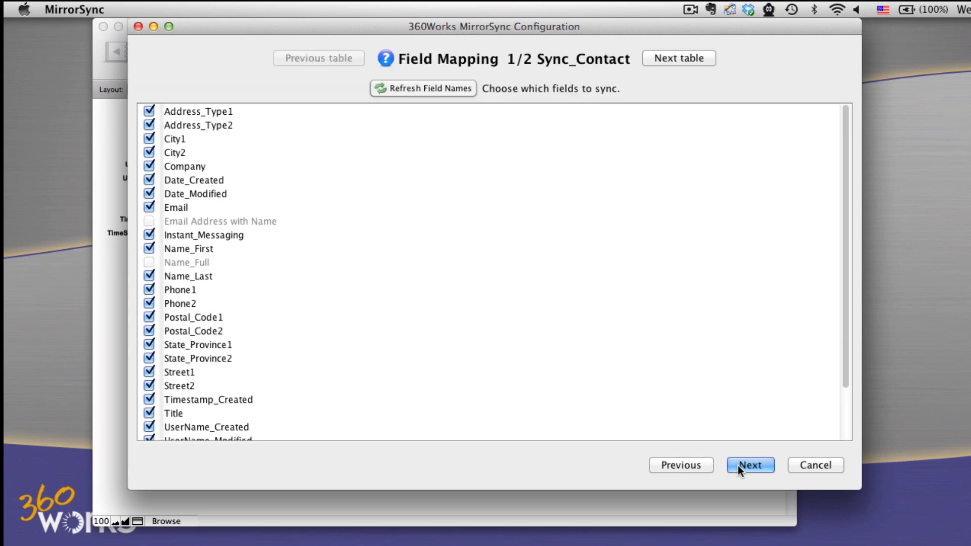
- Review the fields to sync for Sync_Contact and Sync_Notes, keep the default selections, and save the configuration
scroll(637, 253, down, 2)
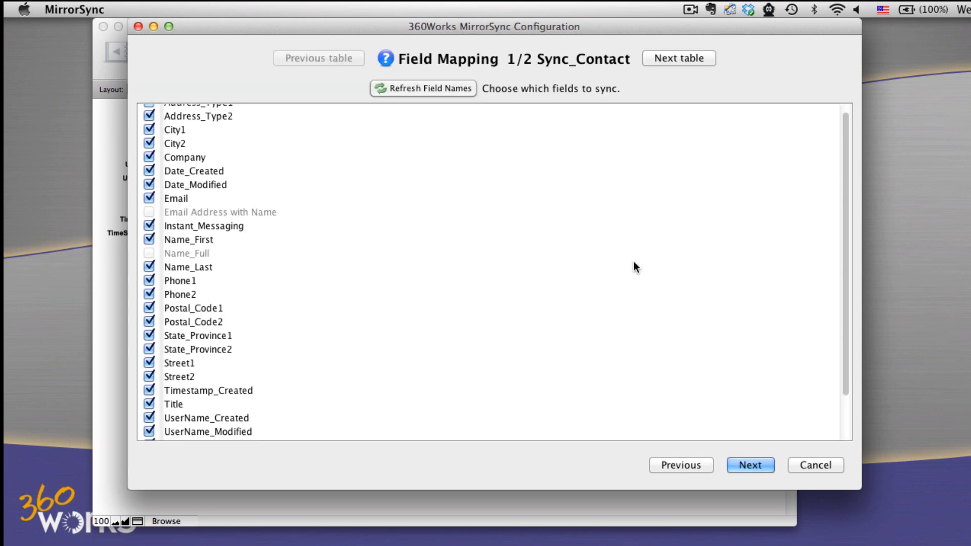
scroll(633, 258, up, 2)
click(661, 58)
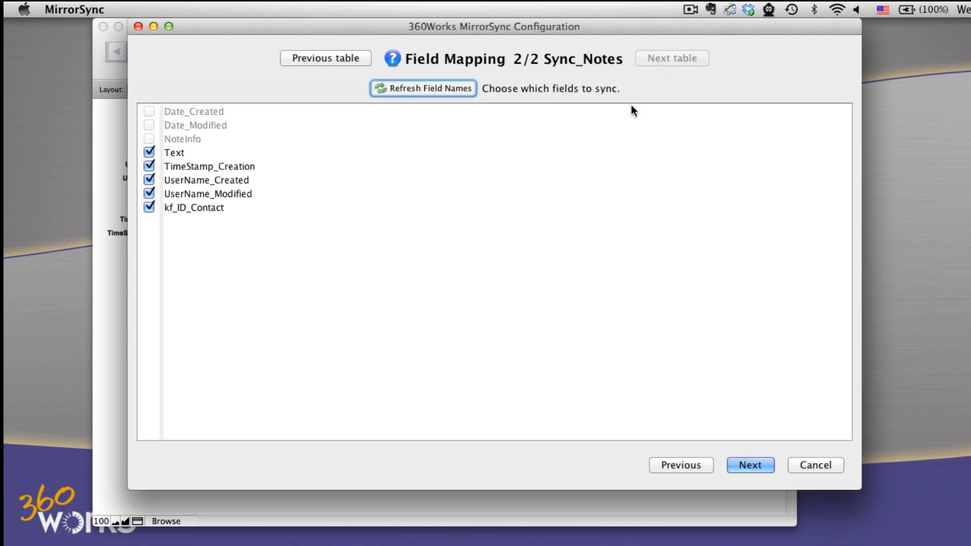
click(740, 461)
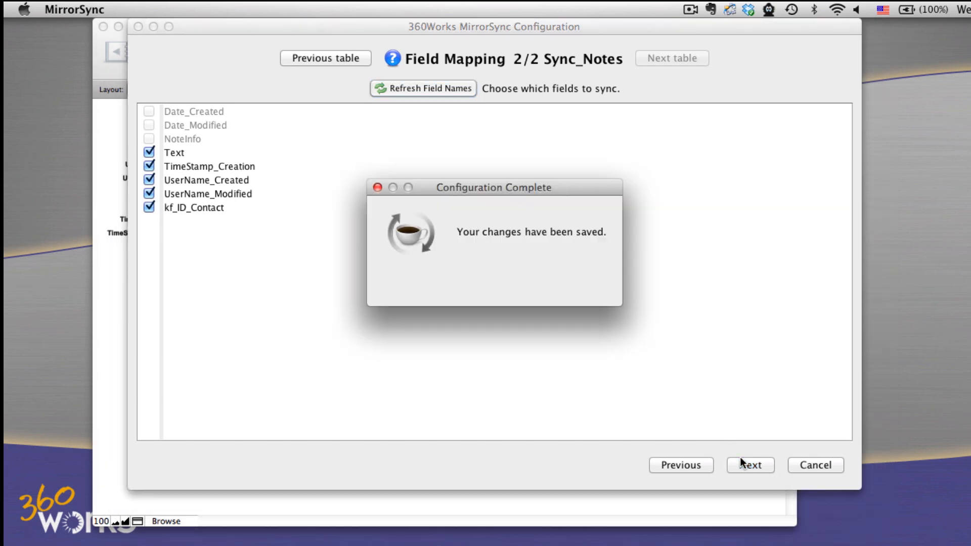
click(590, 282)
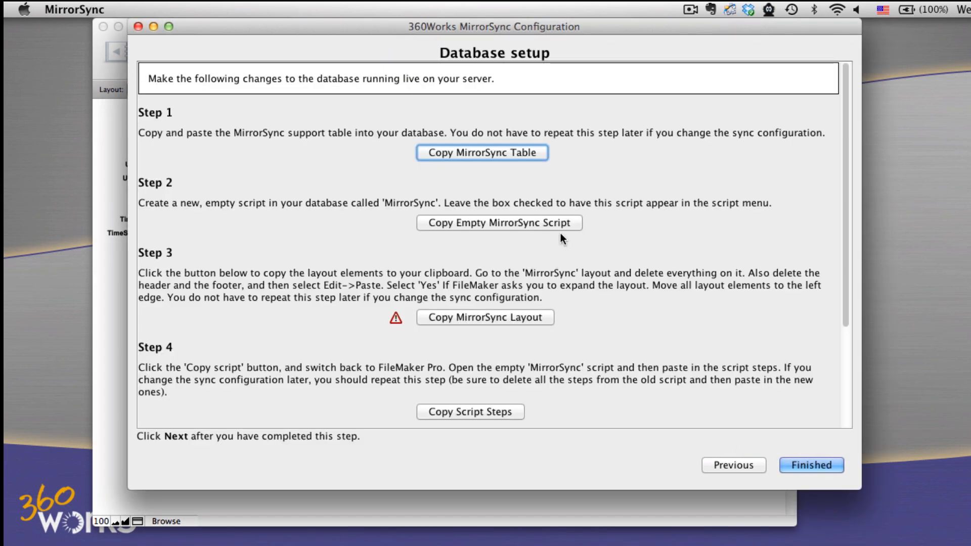
- Copy the MirrorSync support table to the clipboard and switch to FileMaker Pro Advanced
click(490, 151)
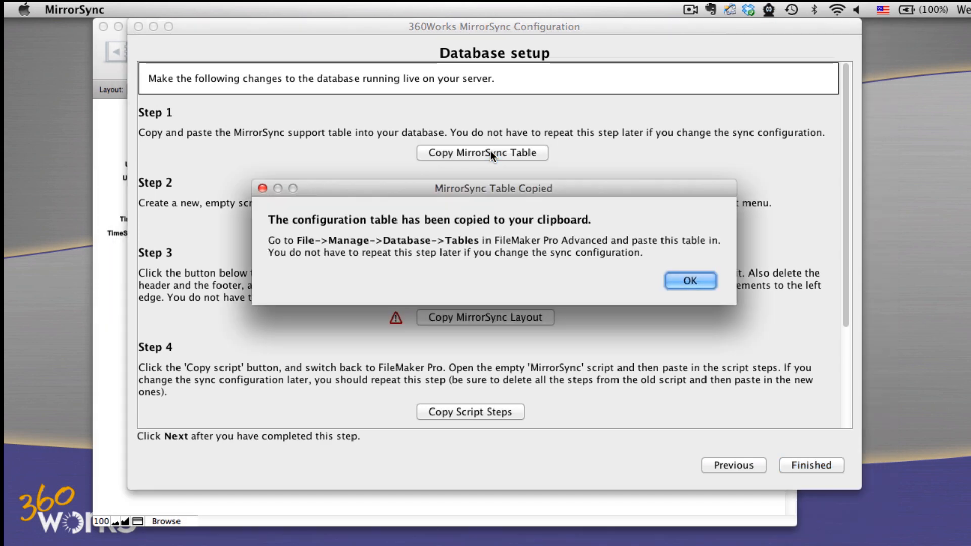
click(671, 279)
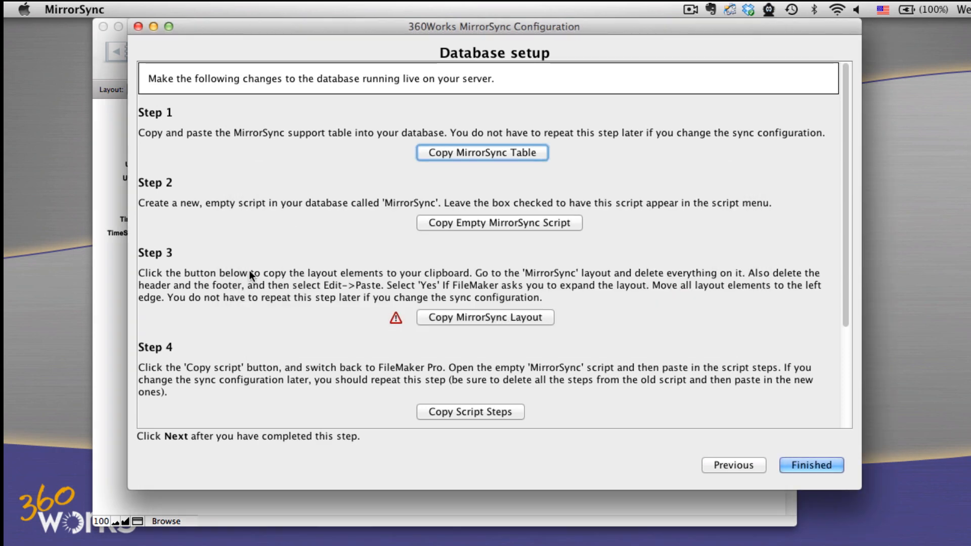
click(124, 274)
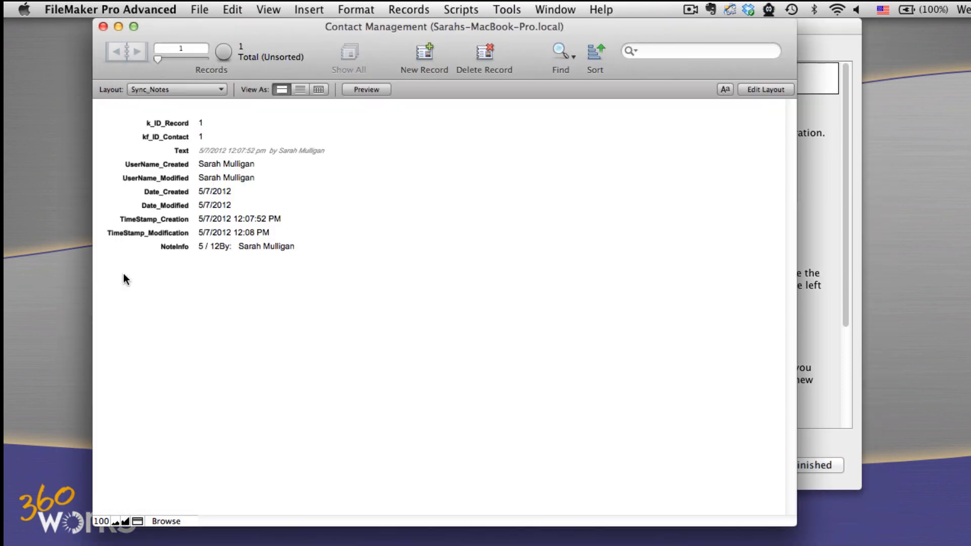
- Paste the copied MirrorSync table into the Contact Management database's table definitions and accept the change
click(202, 9)
mouse_move(239, 140)
click(405, 141)
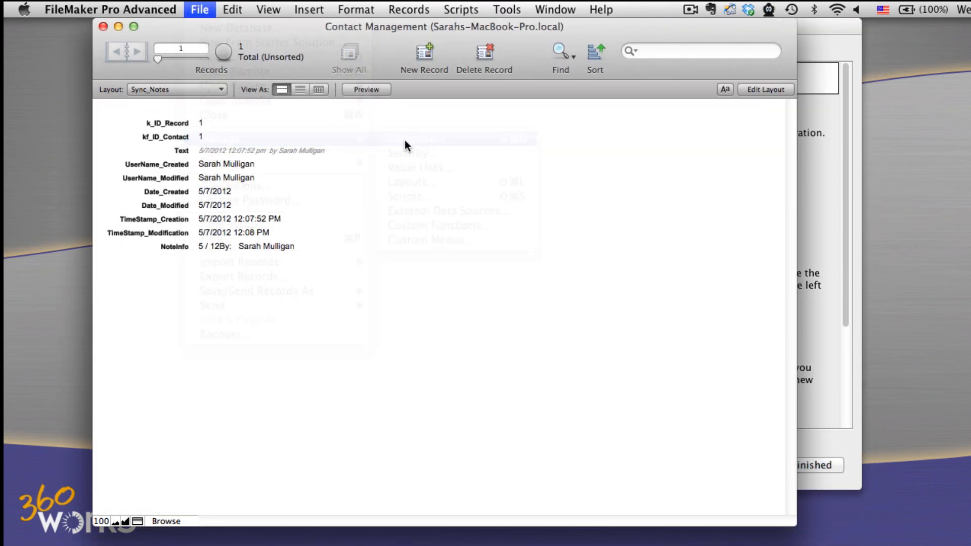
click(380, 52)
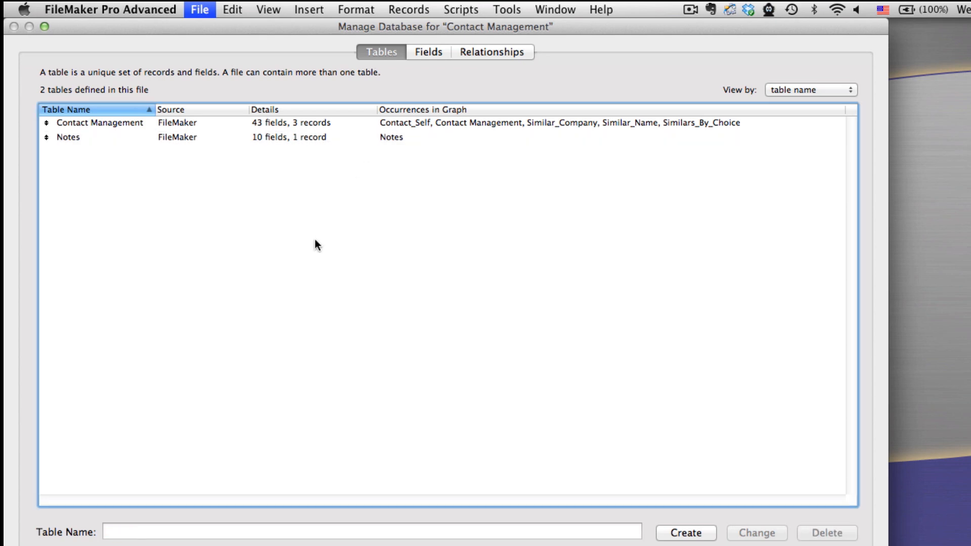
click(239, 11)
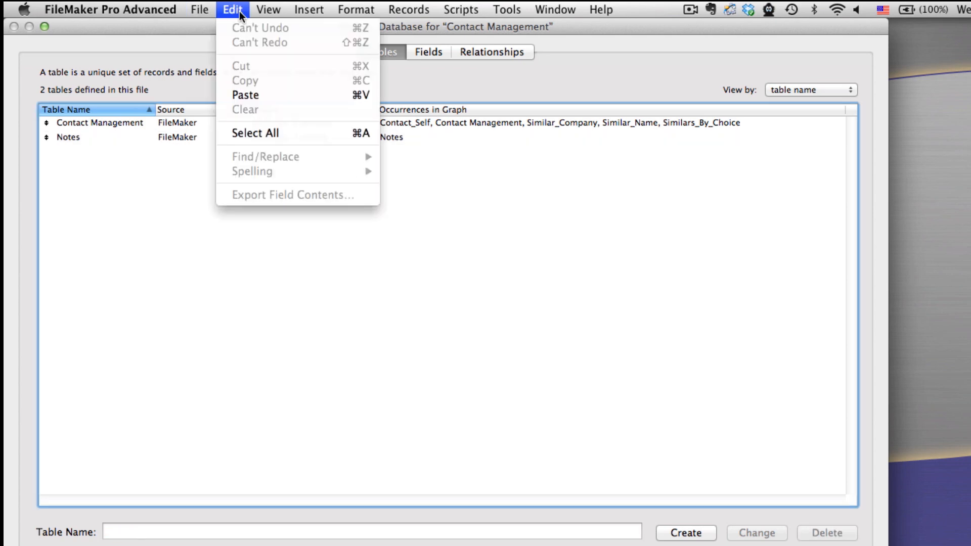
click(263, 95)
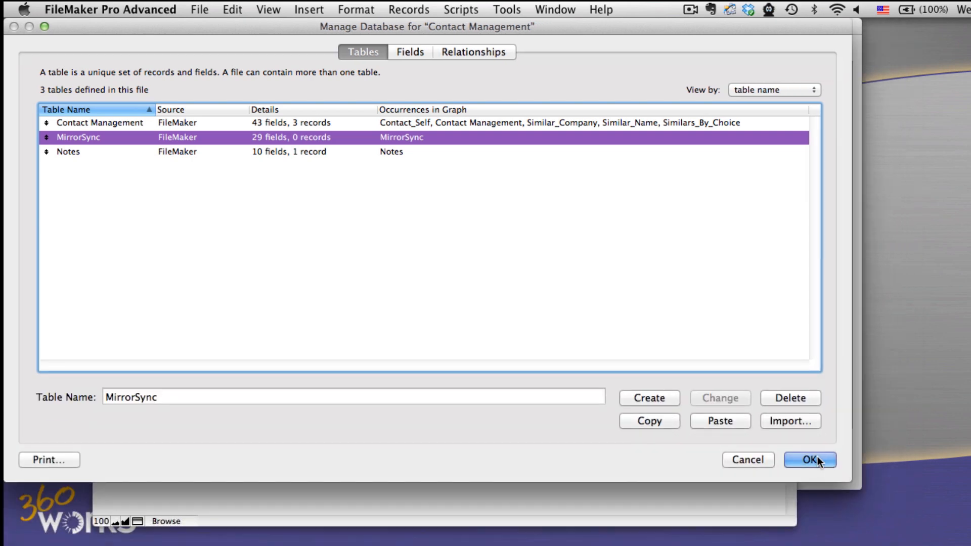
click(809, 459)
- Switch to the MirrorSync configuration, copy the empty MirrorSync script to the clipboard, and return to FileMaker Pro Advanced
click(819, 306)
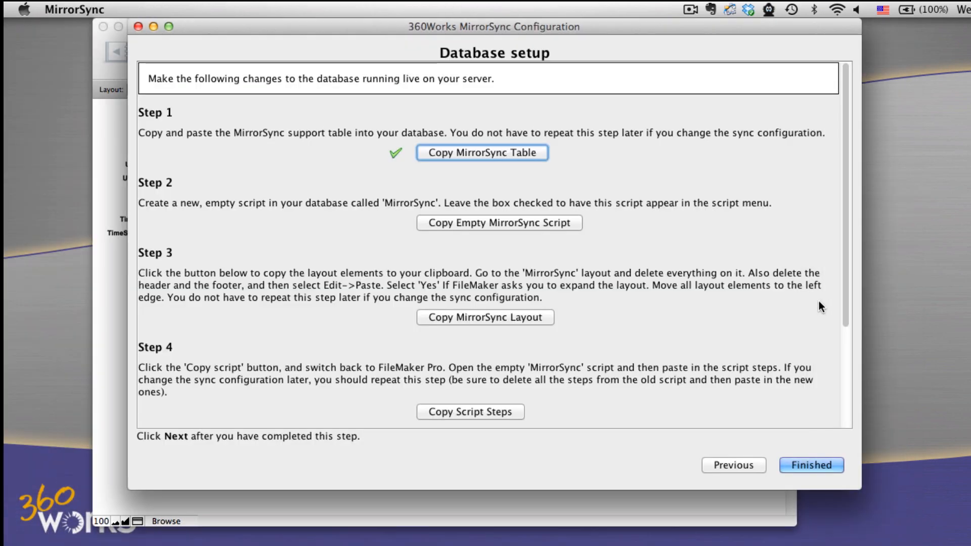
click(544, 218)
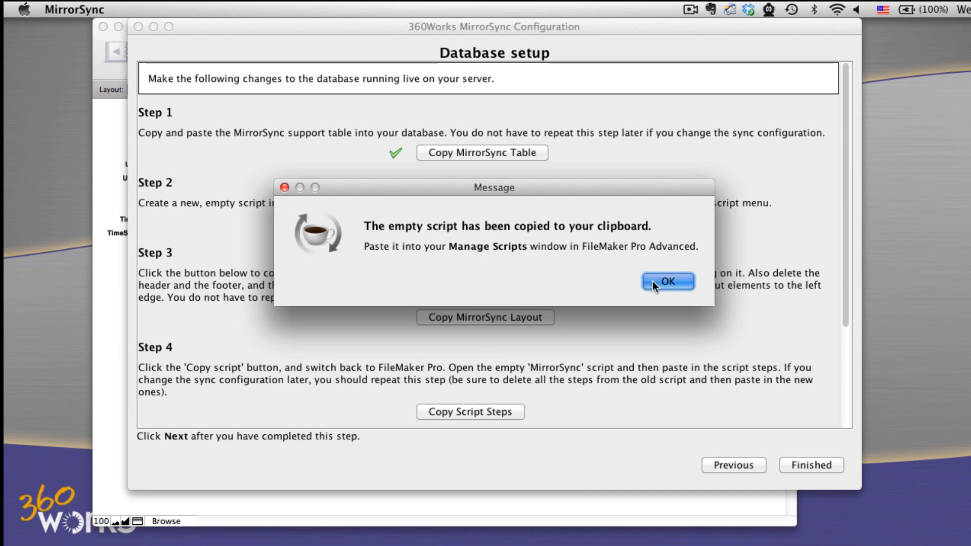
click(652, 281)
click(126, 304)
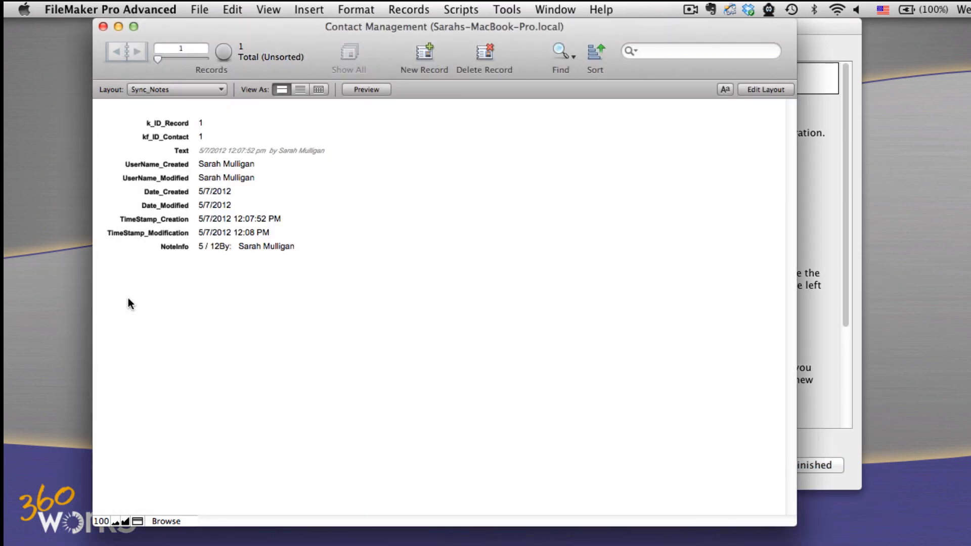
- Paste the copied MirrorSync script into the database's script list and move it directly below Open Script in the General folder
click(452, 6)
click(461, 28)
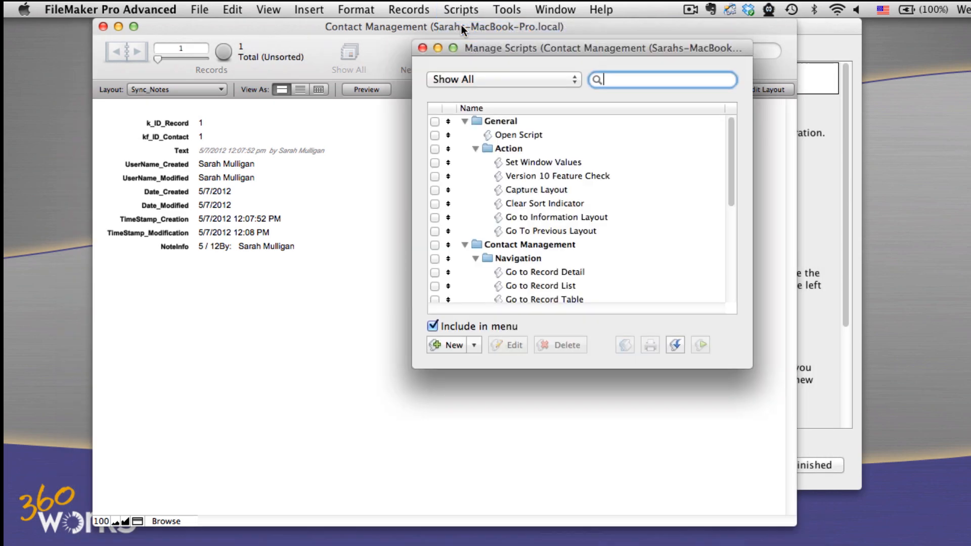
click(233, 9)
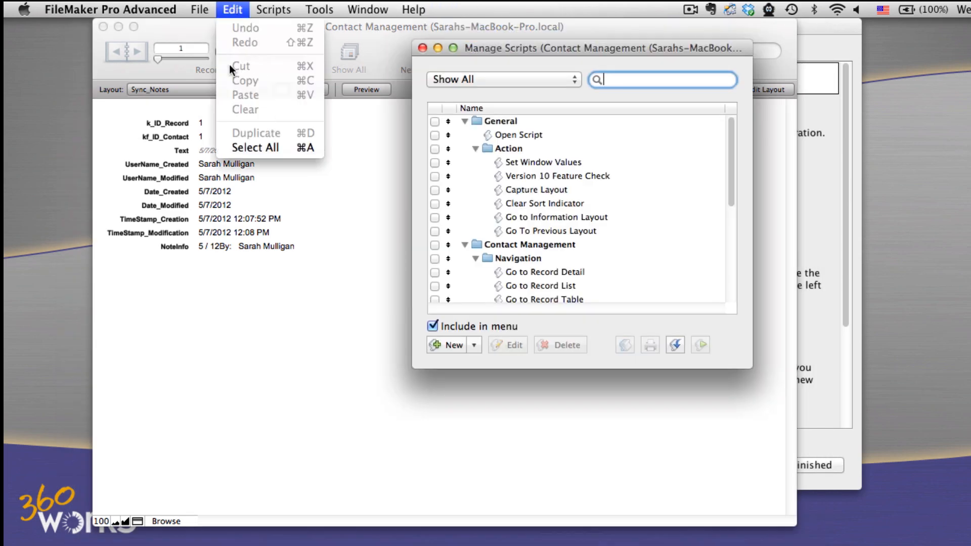
click(277, 20)
click(723, 177)
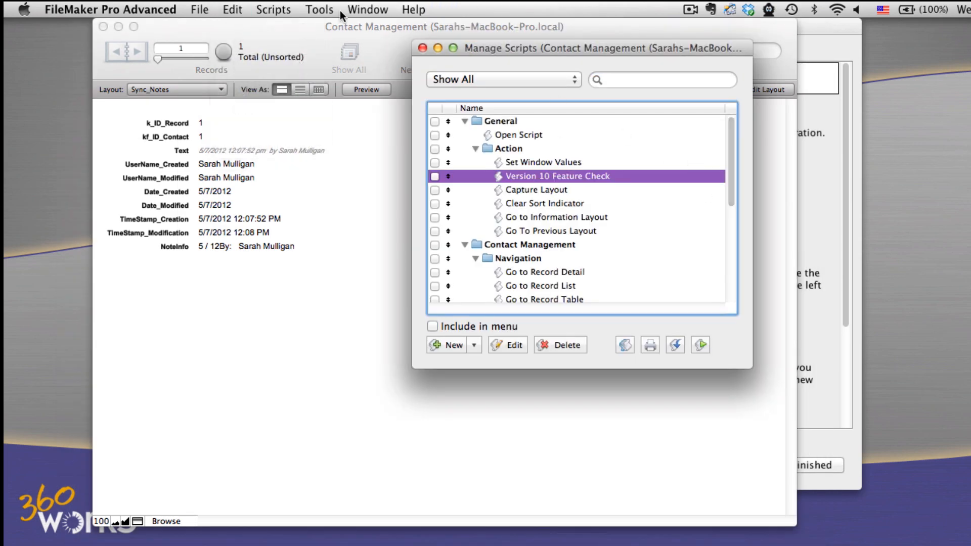
click(232, 9)
click(262, 93)
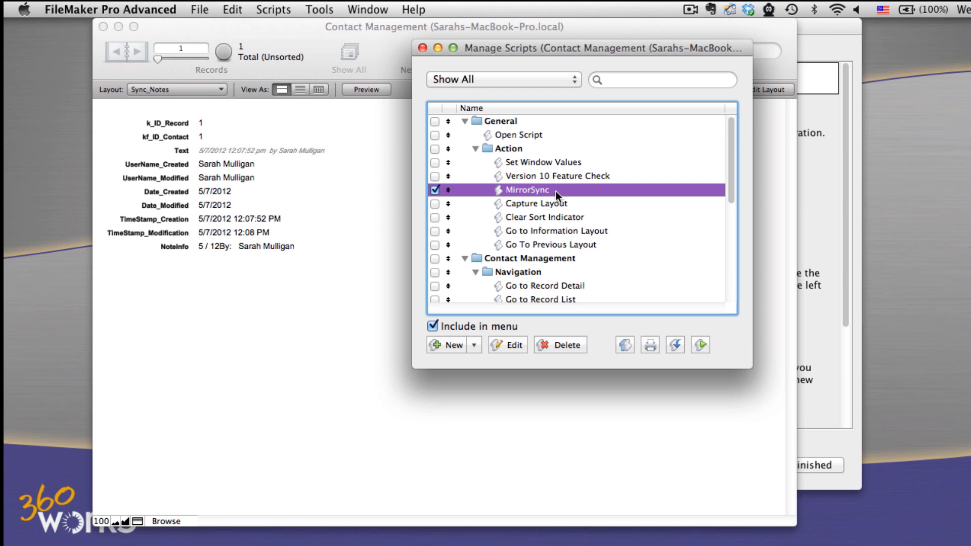
drag(556, 191, 533, 141)
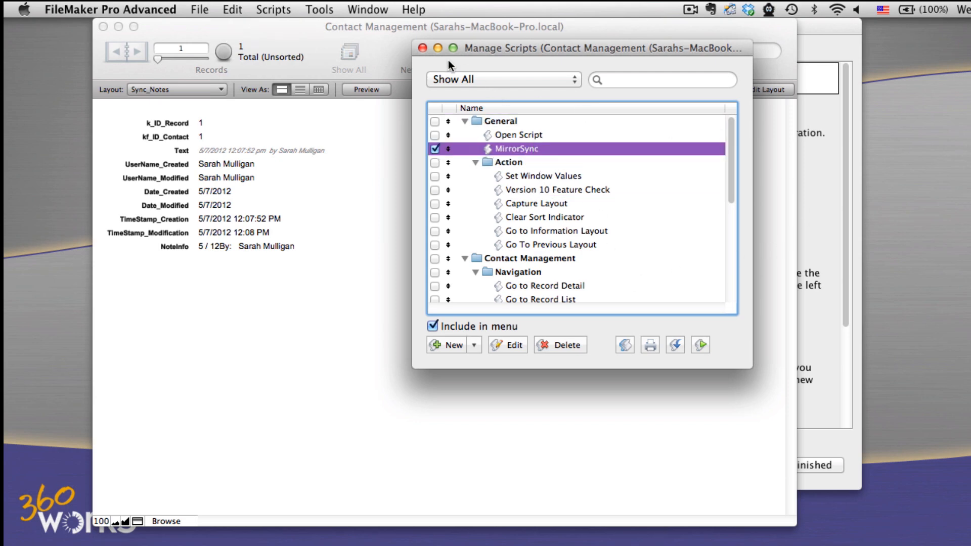
click(422, 48)
- Switch to the MirrorSync configuration, copy the MirrorSync layout elements to the clipboard, and return to FileMaker Pro Advanced
click(839, 136)
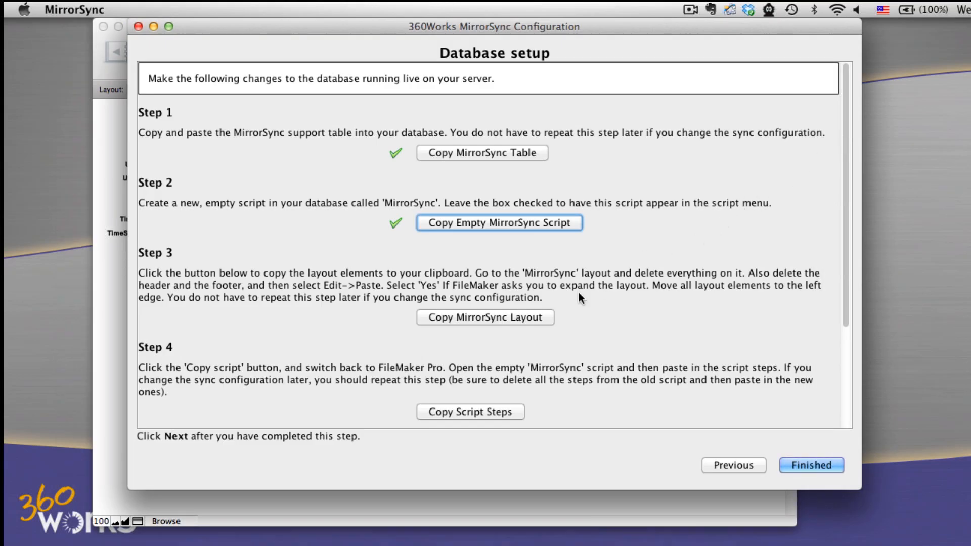
click(543, 318)
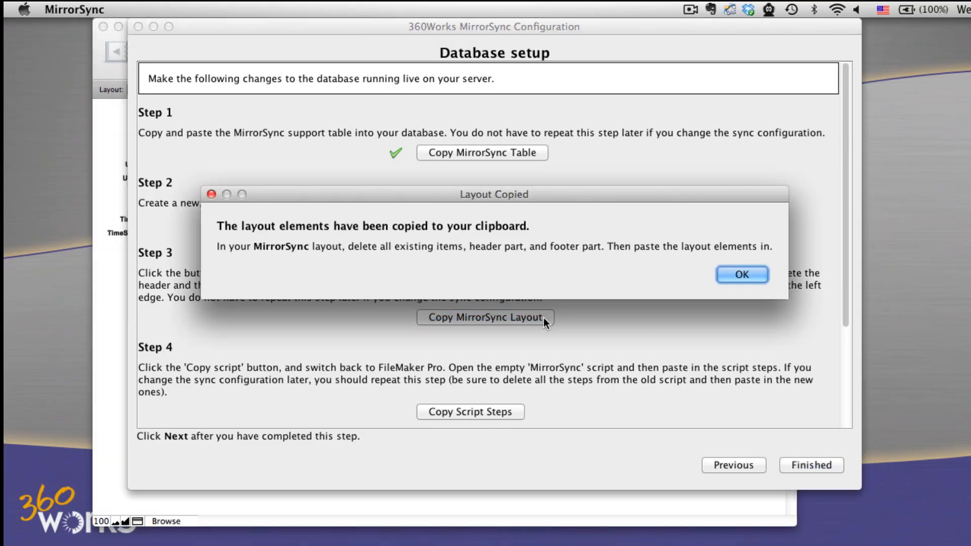
click(741, 275)
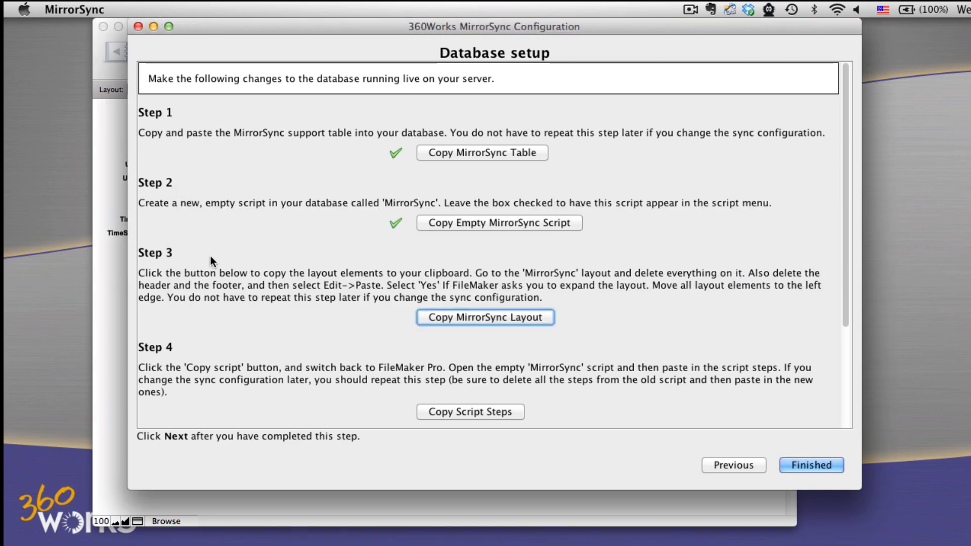
click(119, 280)
- Open the MirrorSync layout for editing and delete all its existing objects and the Header part
click(169, 90)
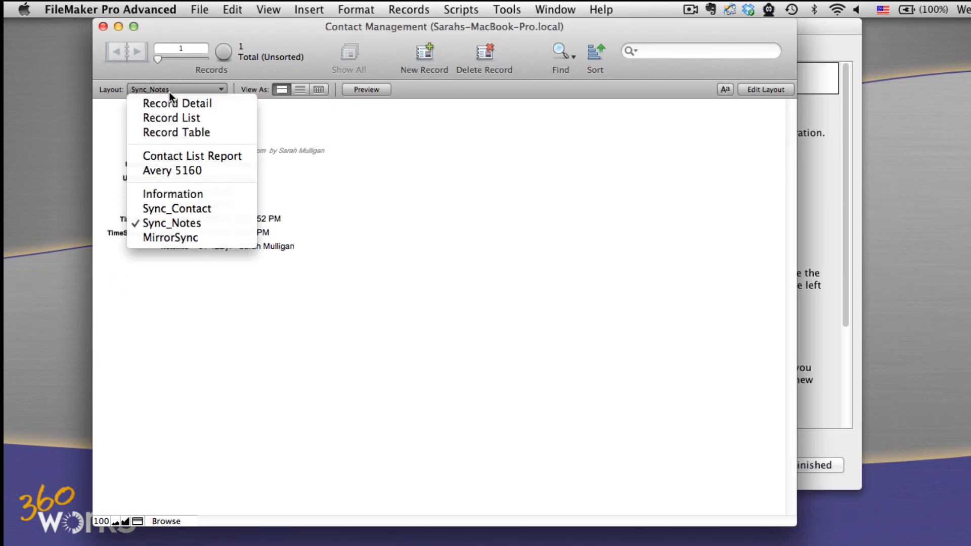
click(186, 236)
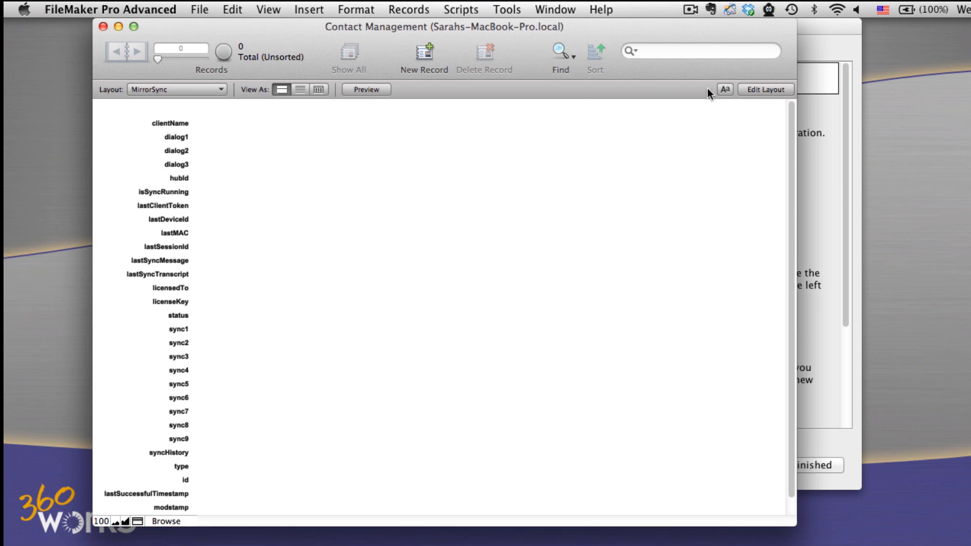
click(748, 89)
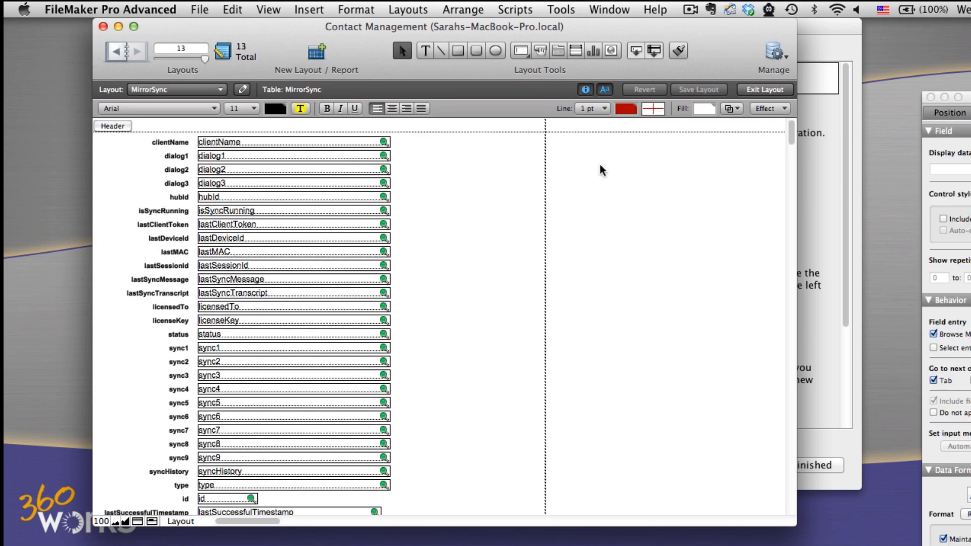
click(228, 6)
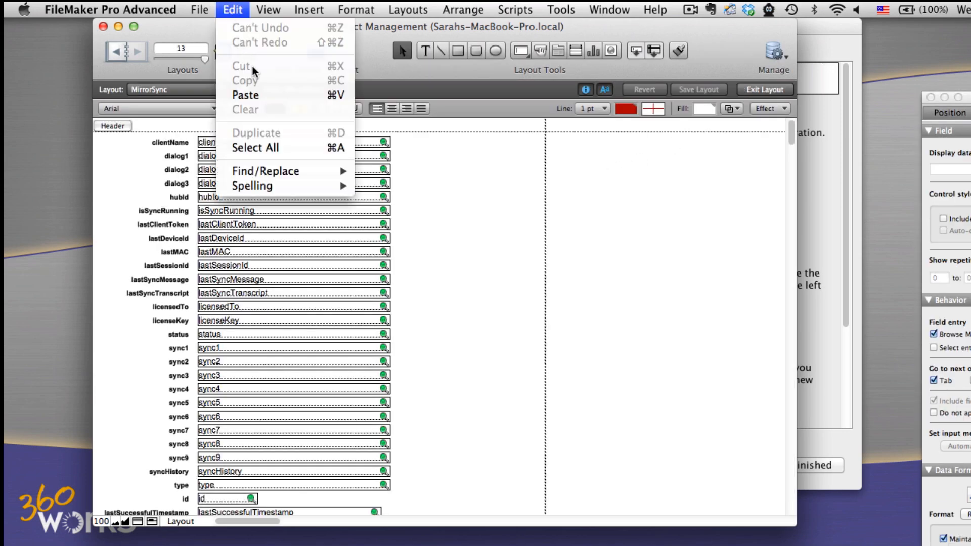
click(266, 146)
key(Delete)
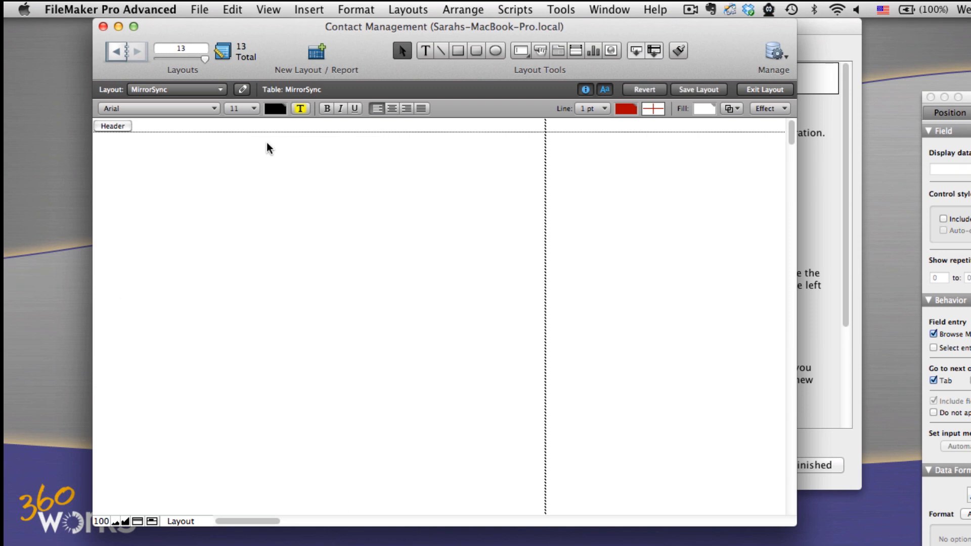
click(119, 128)
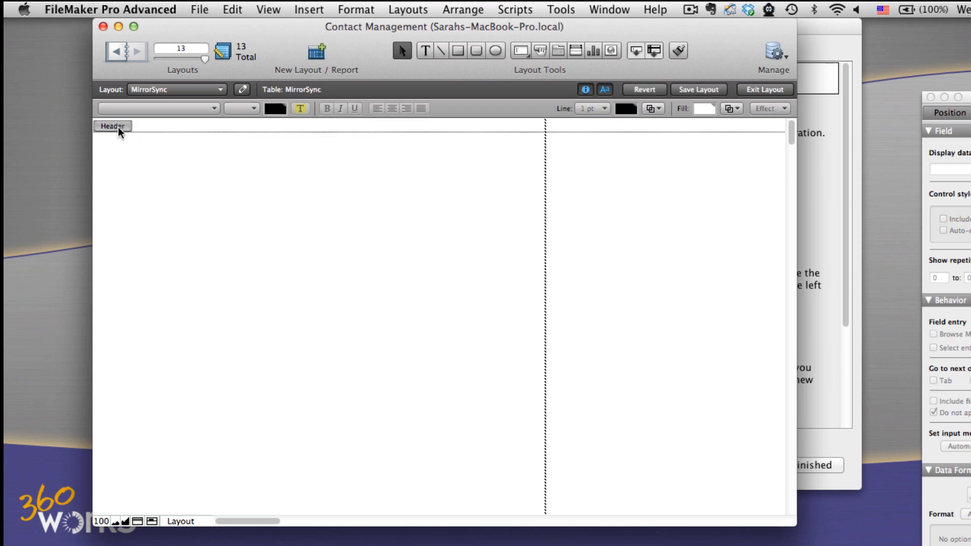
key(Delete)
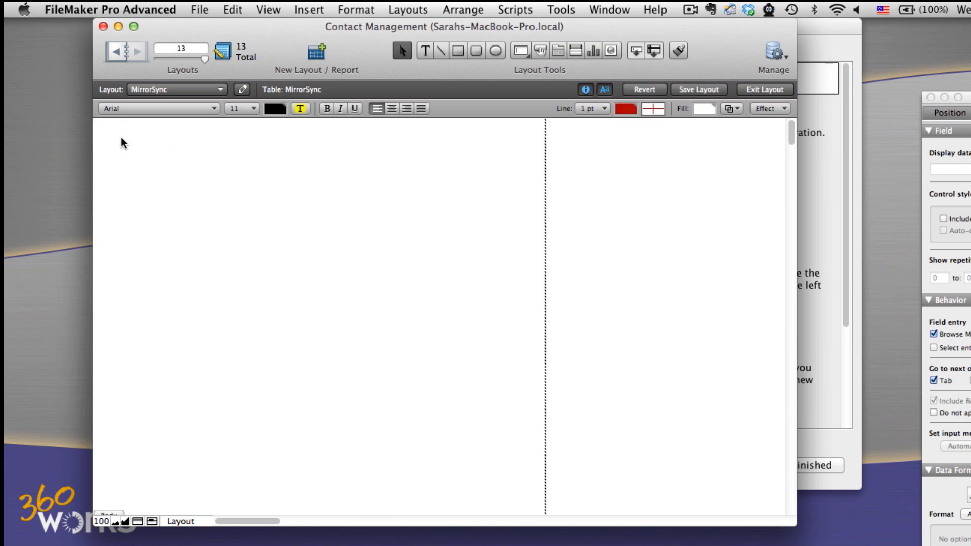
- Paste the copied MirrorSync elements into the layout and align them with its upper-left corner
click(231, 9)
click(268, 94)
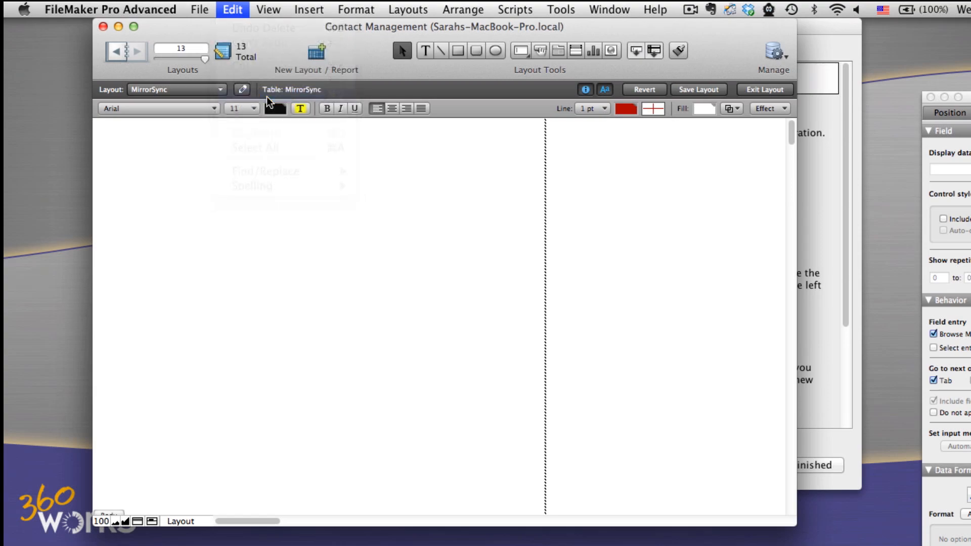
drag(268, 145, 132, 141)
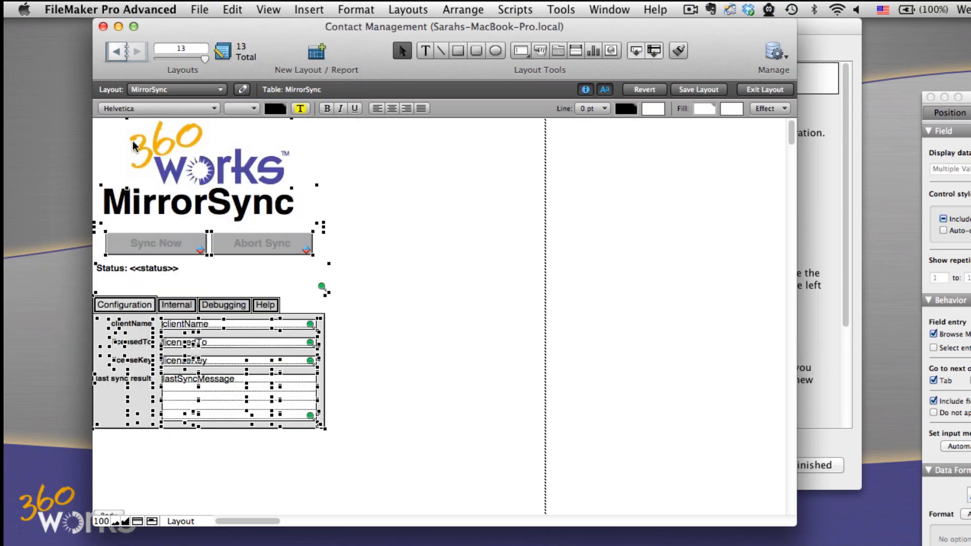
- Delete the layout's Footer part, shrink the Body to end at the lower edge of the pasted elements, and save the layout
scroll(342, 262, down, 5)
click(111, 419)
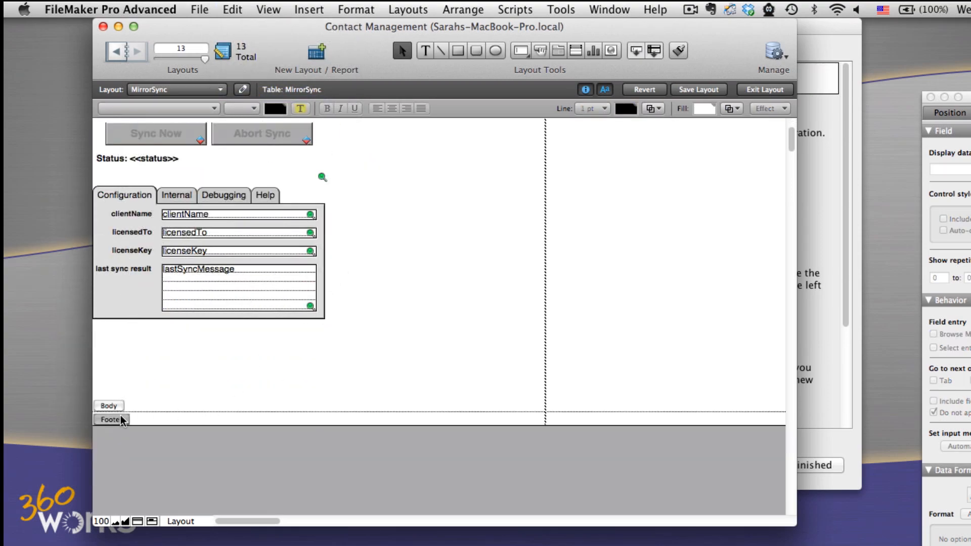
key(Delete)
drag(118, 411, 124, 292)
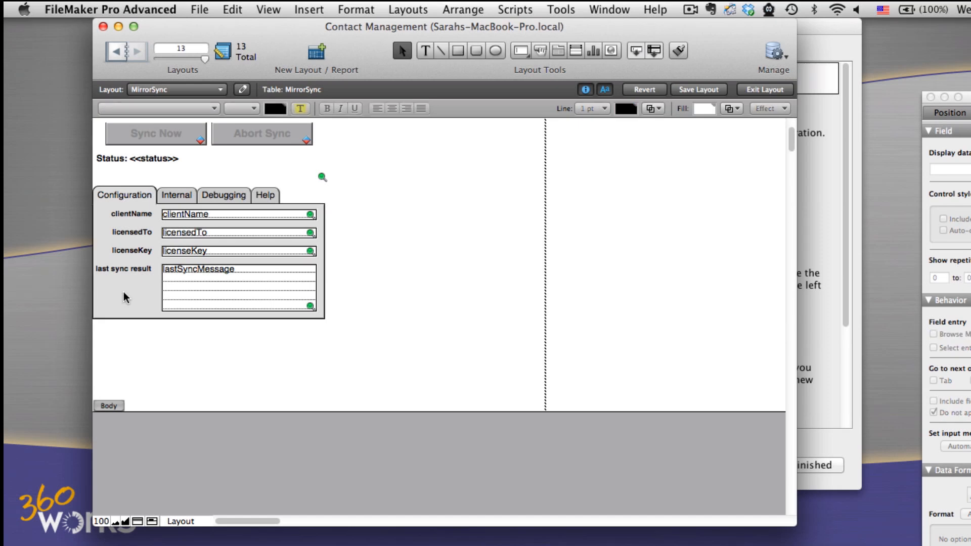
drag(107, 415, 133, 302)
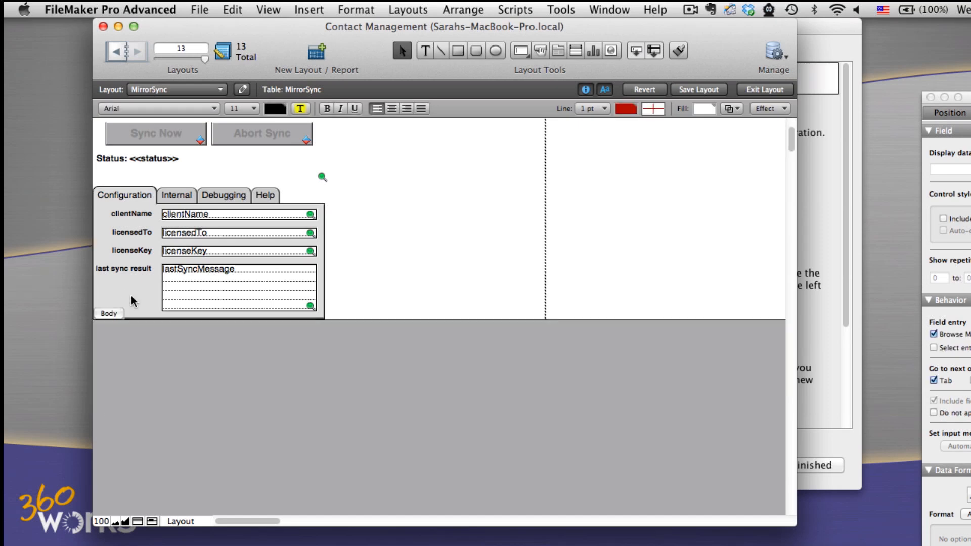
click(691, 91)
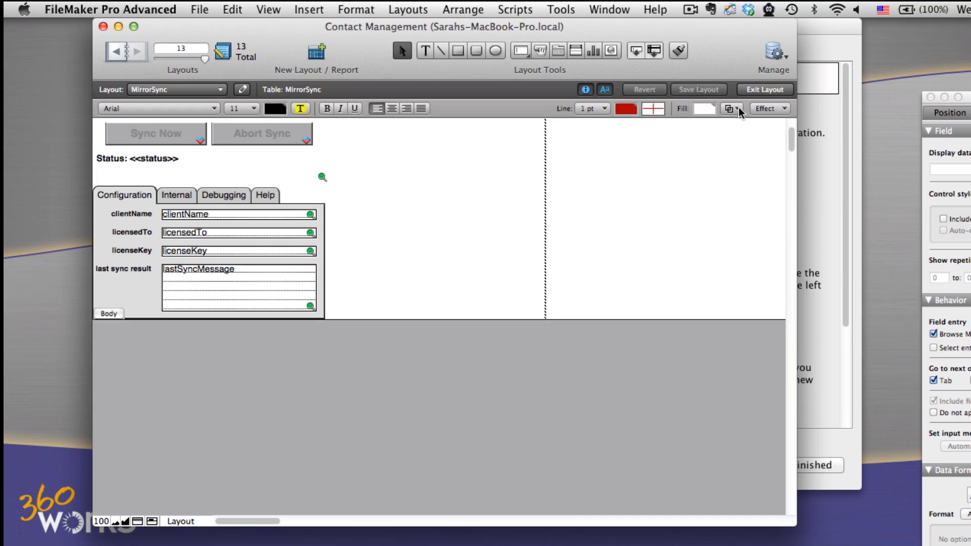
- Switch to the MirrorSync configuration, copy the MirrorSync script steps to the clipboard, and return to FileMaker Pro Advanced
click(833, 144)
scroll(679, 191, down, 3)
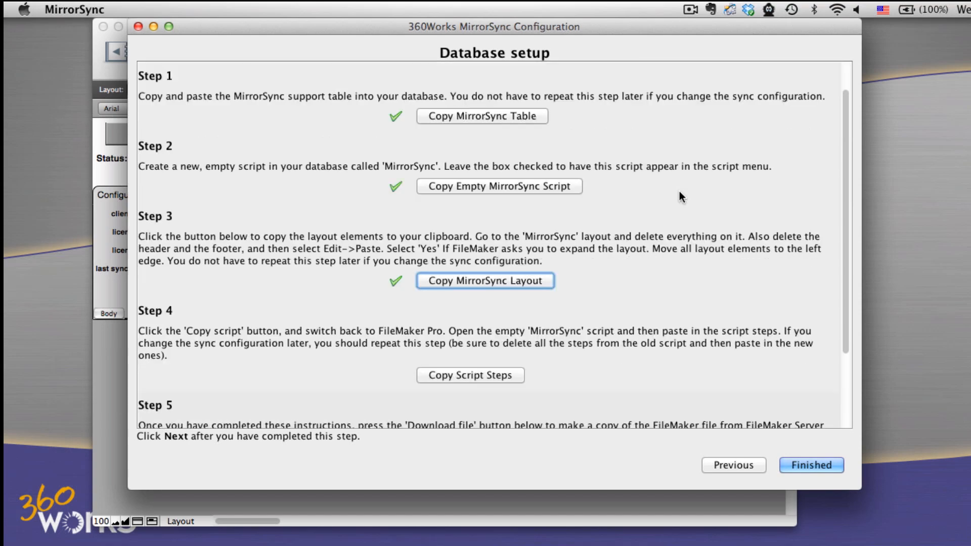
scroll(679, 191, down, 2)
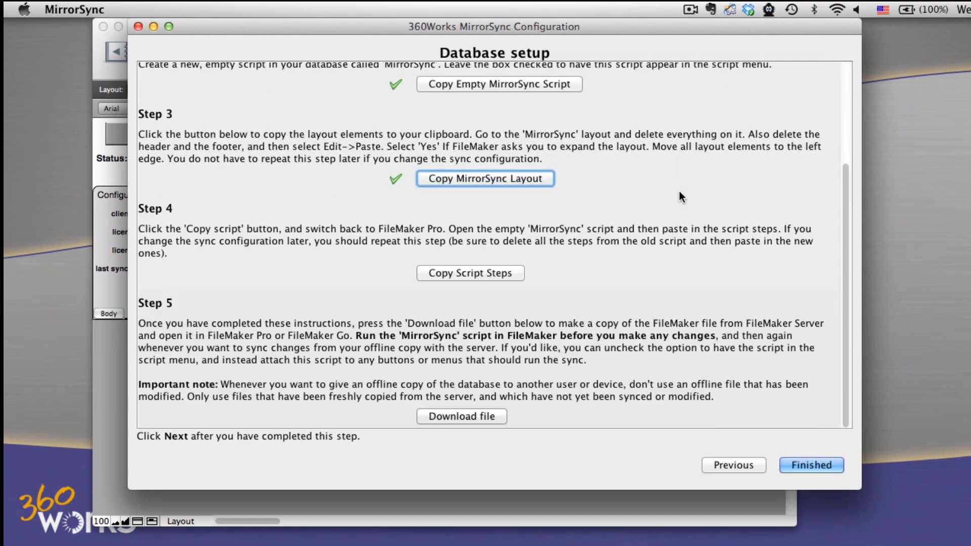
click(457, 273)
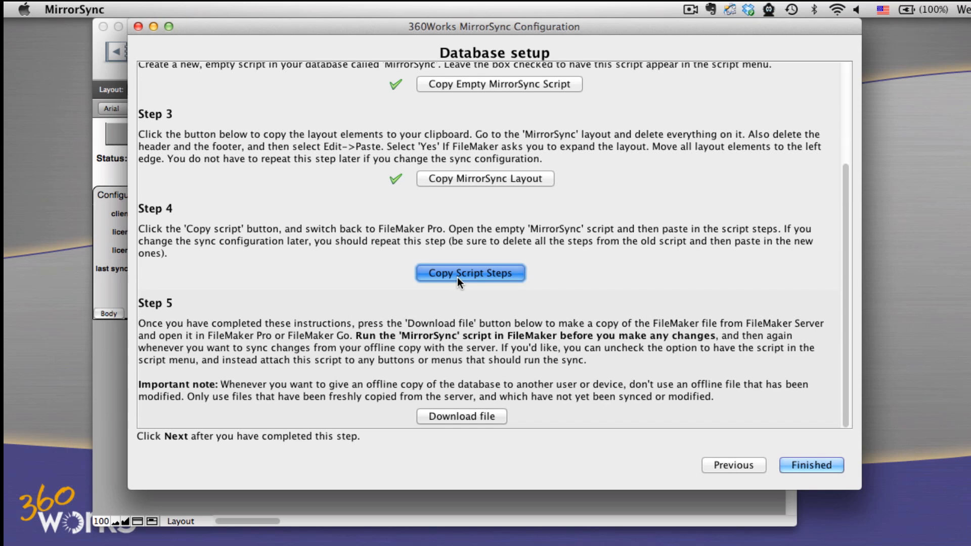
click(670, 280)
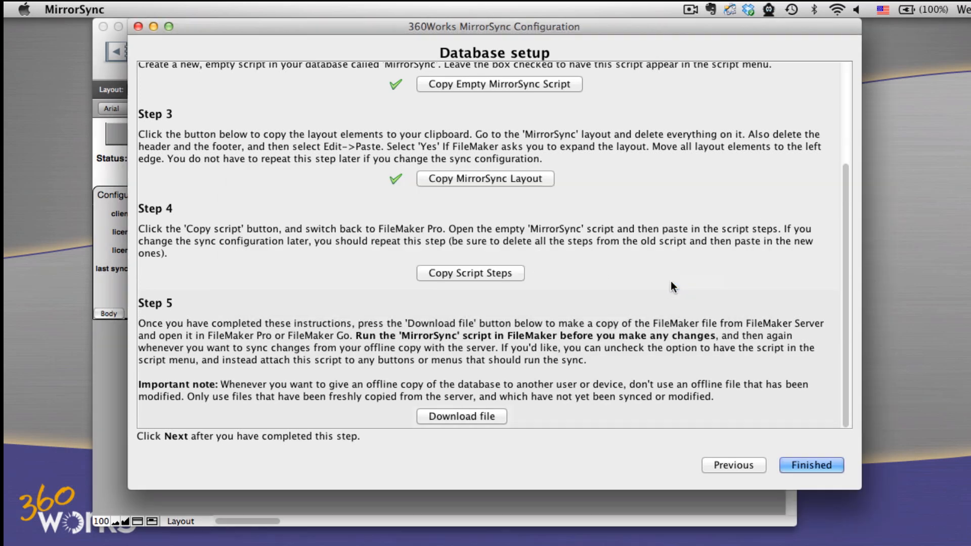
click(109, 407)
- Paste the copied script steps into the empty MirrorSync script and save the script
click(526, 7)
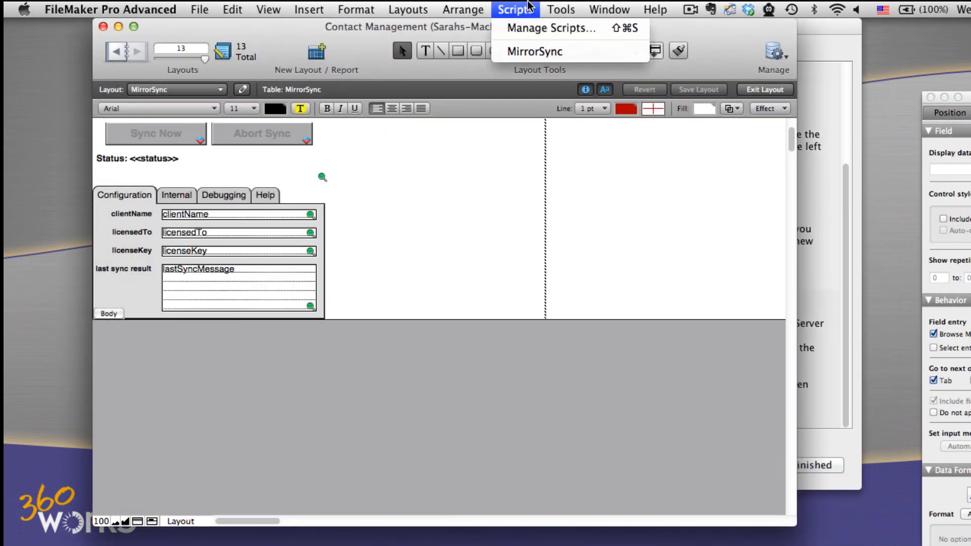
click(534, 27)
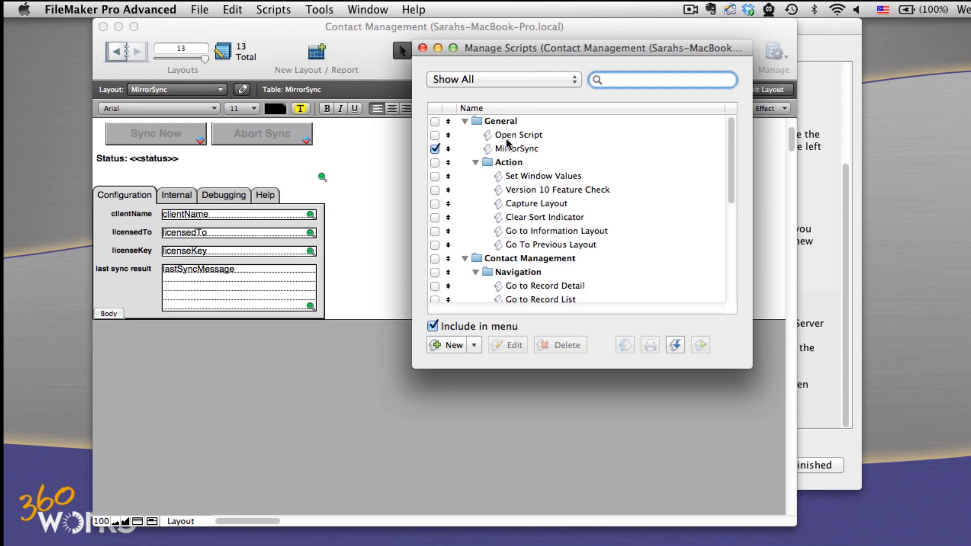
double_click(506, 146)
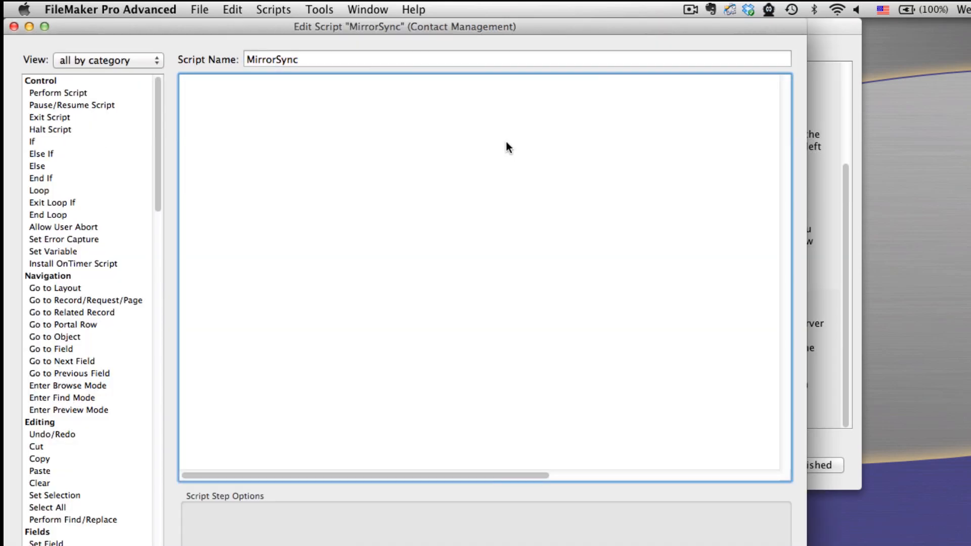
click(233, 9)
click(271, 104)
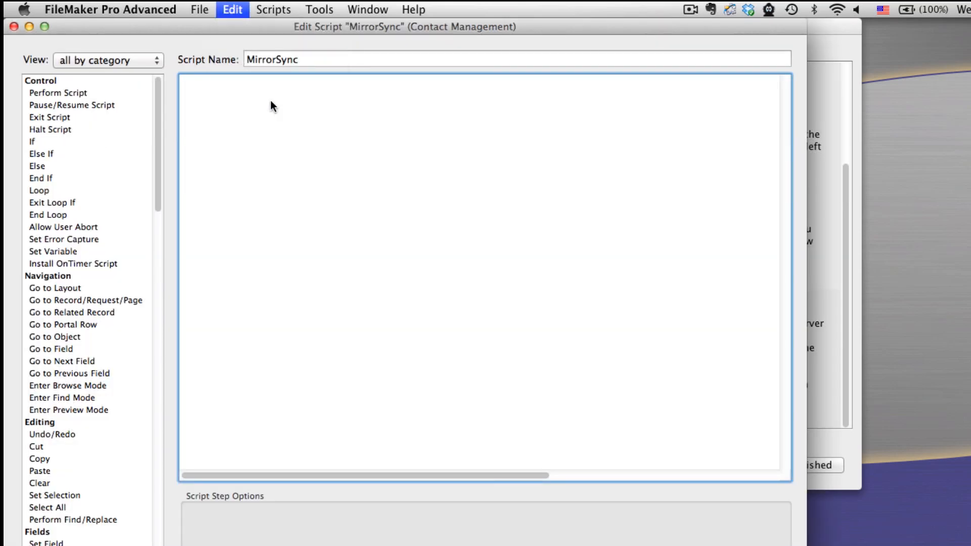
key(super+s)
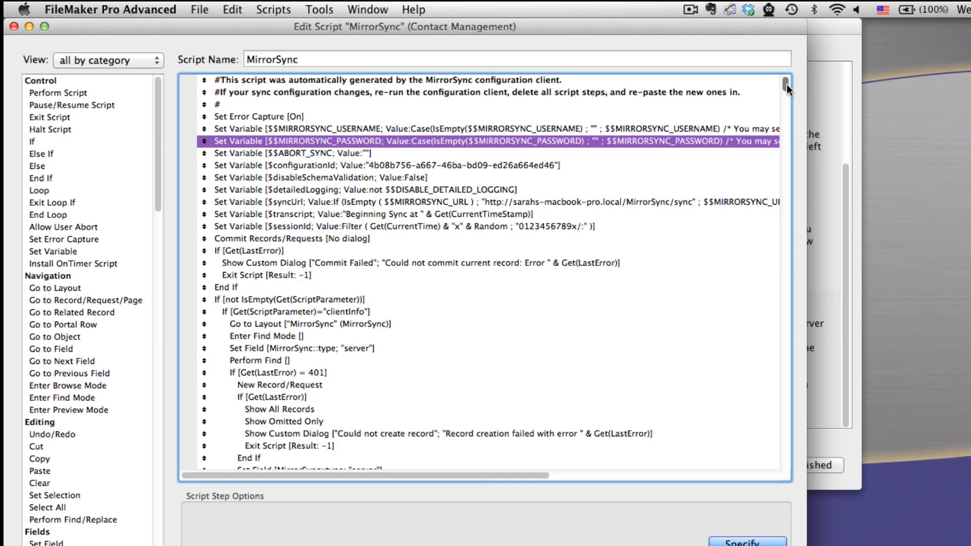
drag(787, 84, 780, 327)
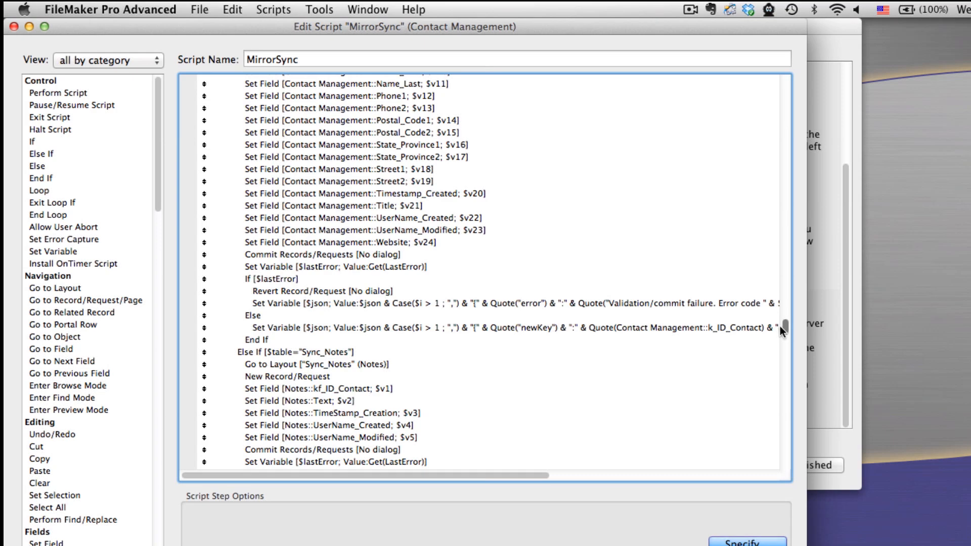
scroll(779, 325, up, 6)
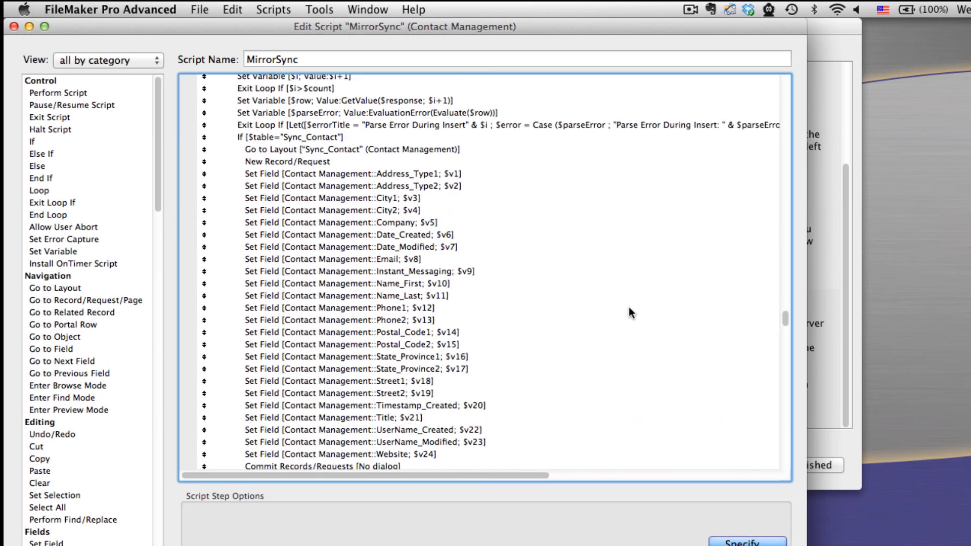
- Review the pasted insert and update steps of the MirrorSync script, and close the script editor and the script list
scroll(368, 287, down, 2)
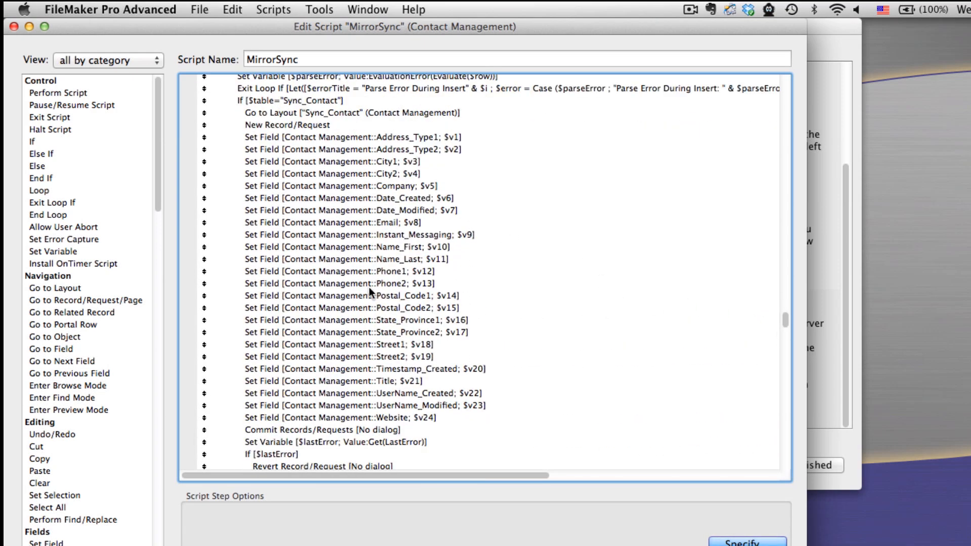
scroll(368, 286, down, 9)
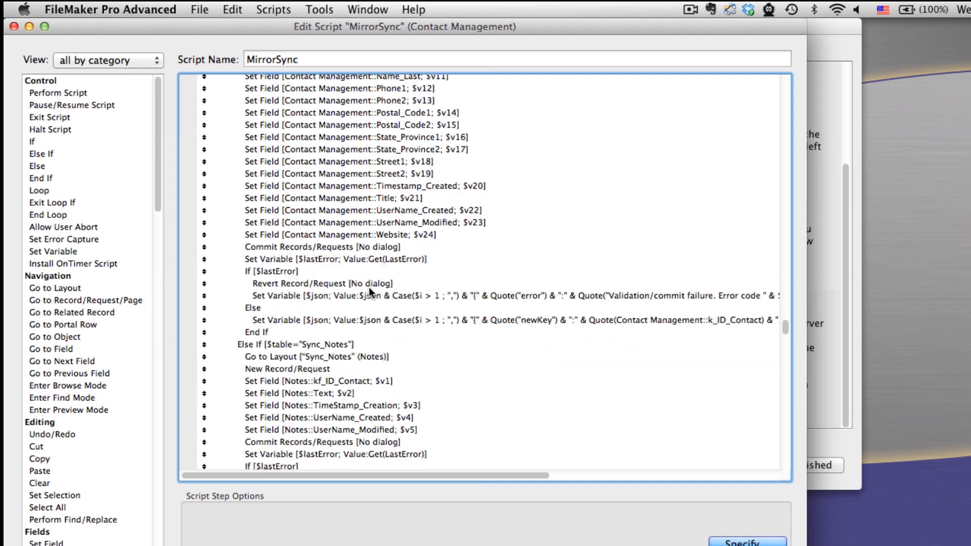
scroll(369, 287, down, 4)
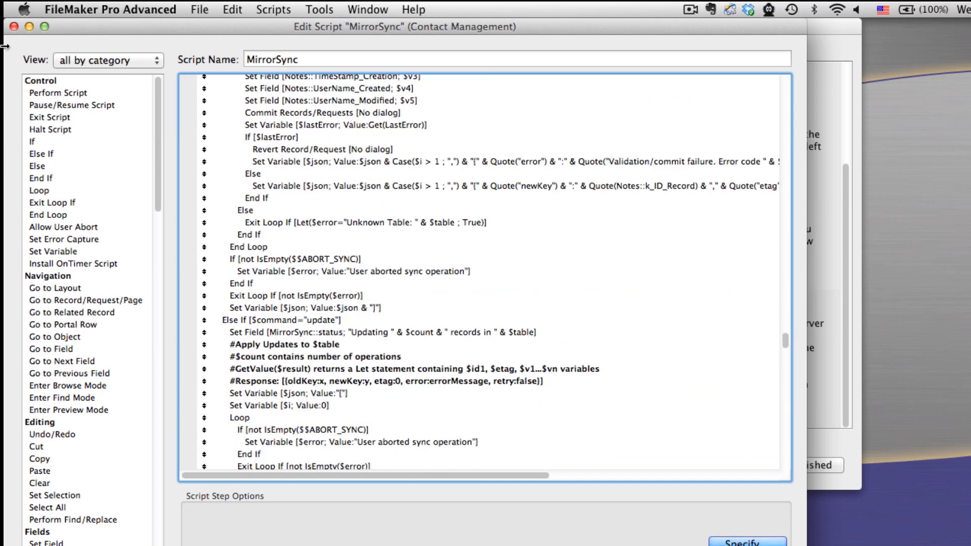
click(14, 27)
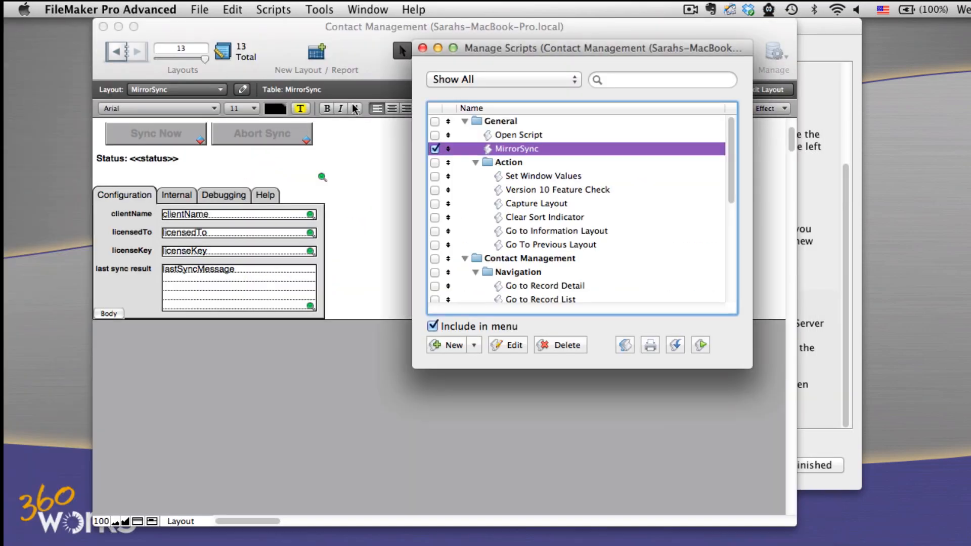
click(422, 48)
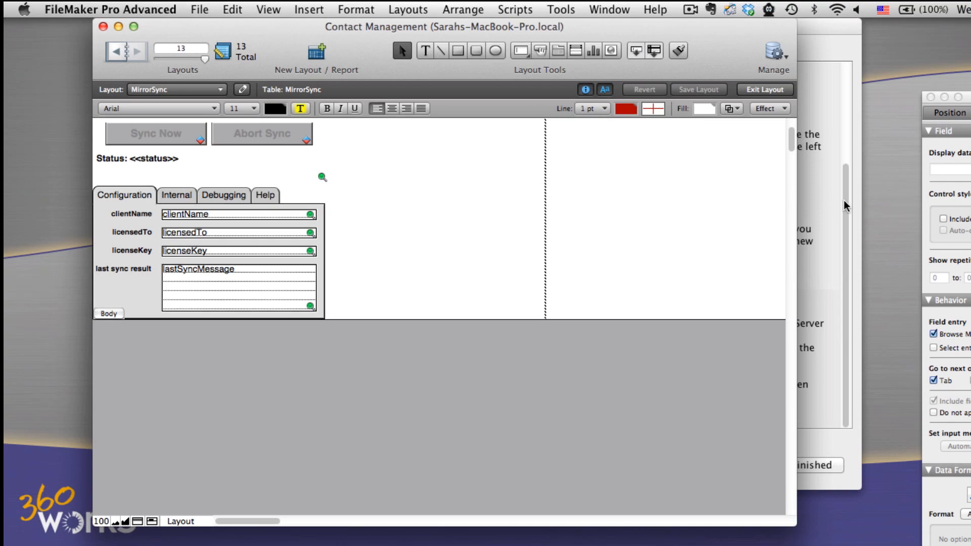
- Switch to the MirrorSync configuration and start the database file download, entering the FileMaker Server Admin Console username and password
key(super+Tab)
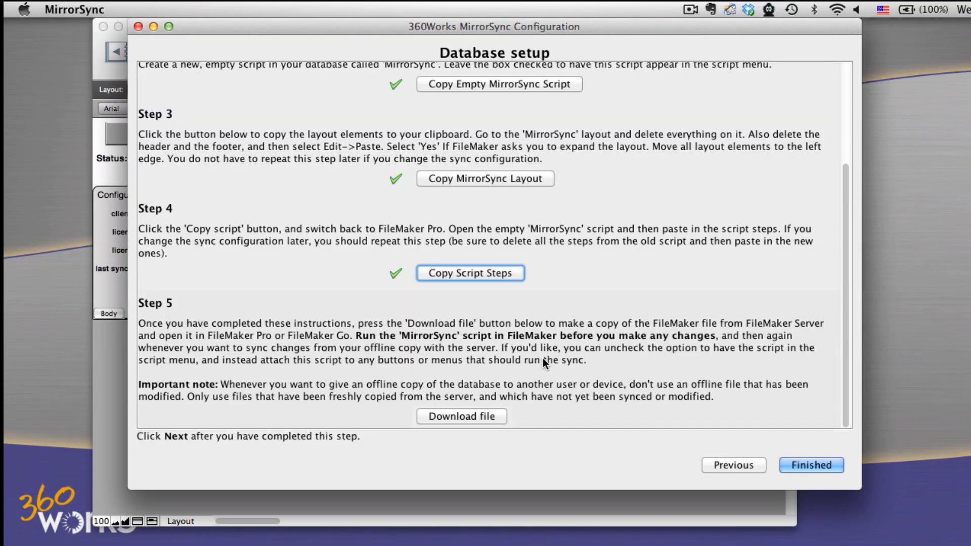
click(490, 416)
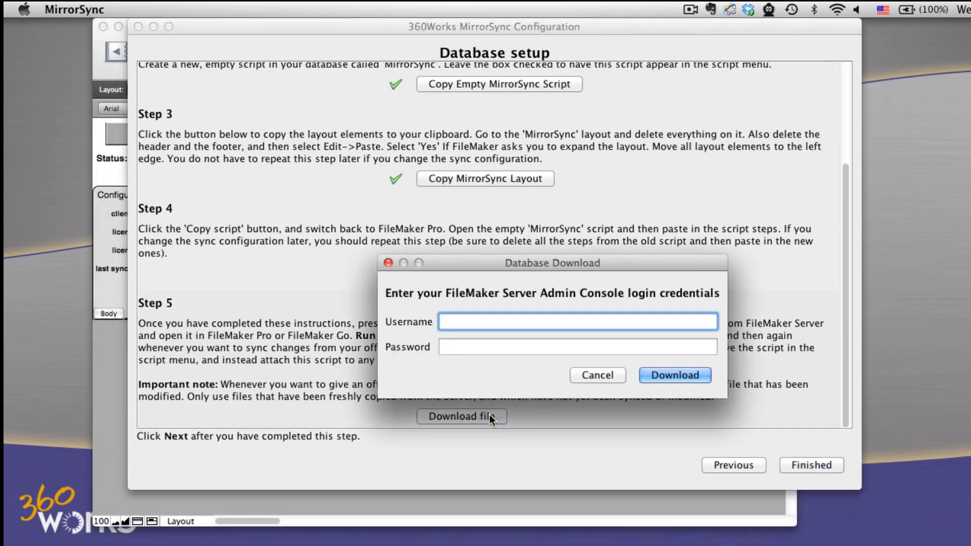
text(sarah)
key(Tab)
text(••••••)
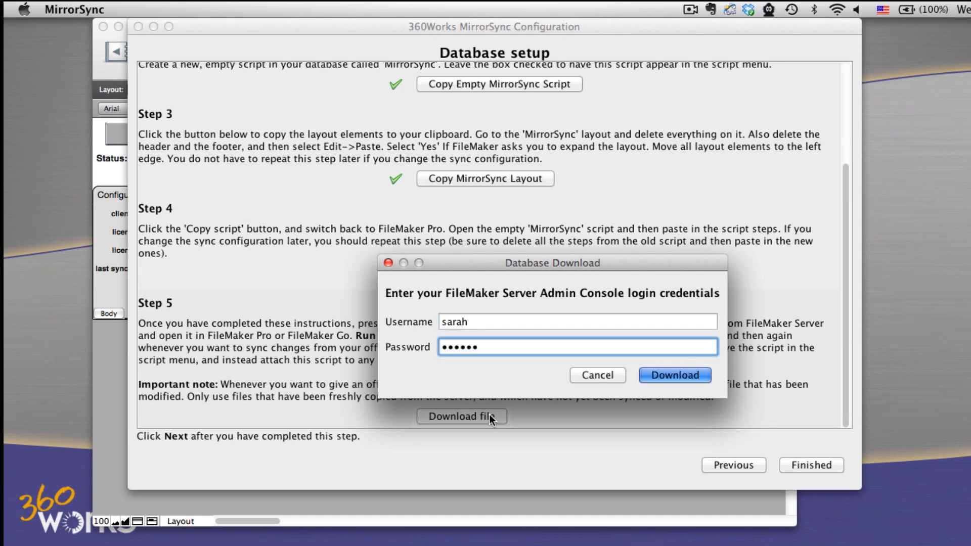
key(Return)
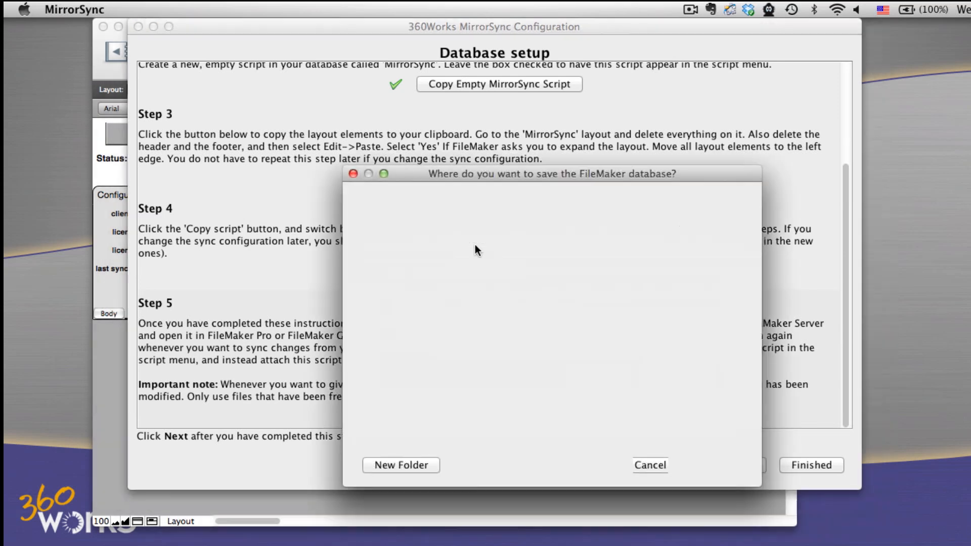
- Save the downloaded database to the Desktop as Contact Management.fp7 and dismiss the file-sharing alert when it opens
double_click(400, 354)
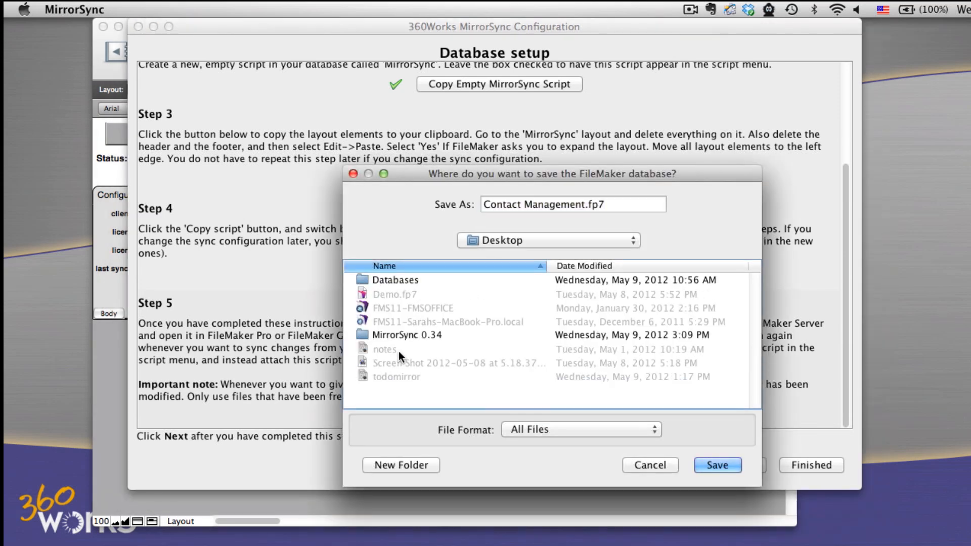
click(711, 464)
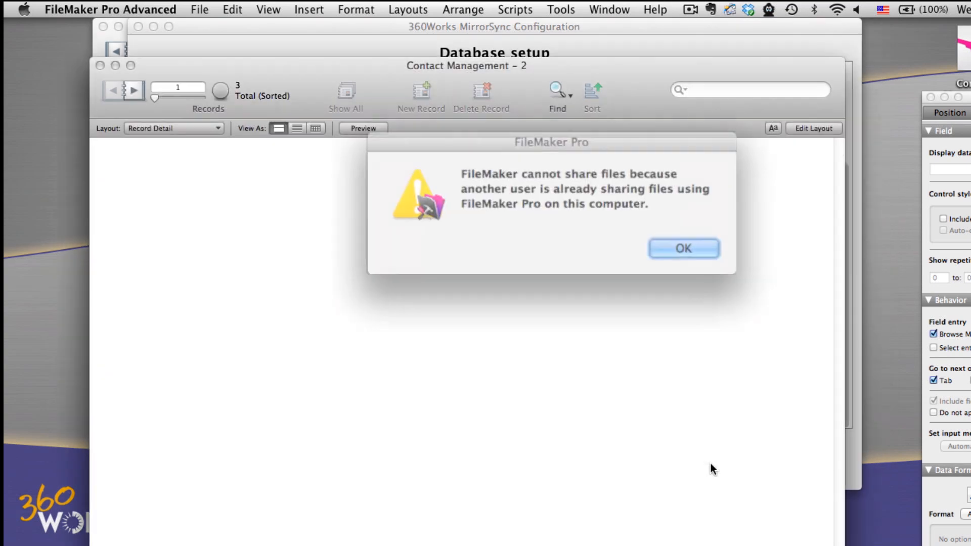
click(660, 243)
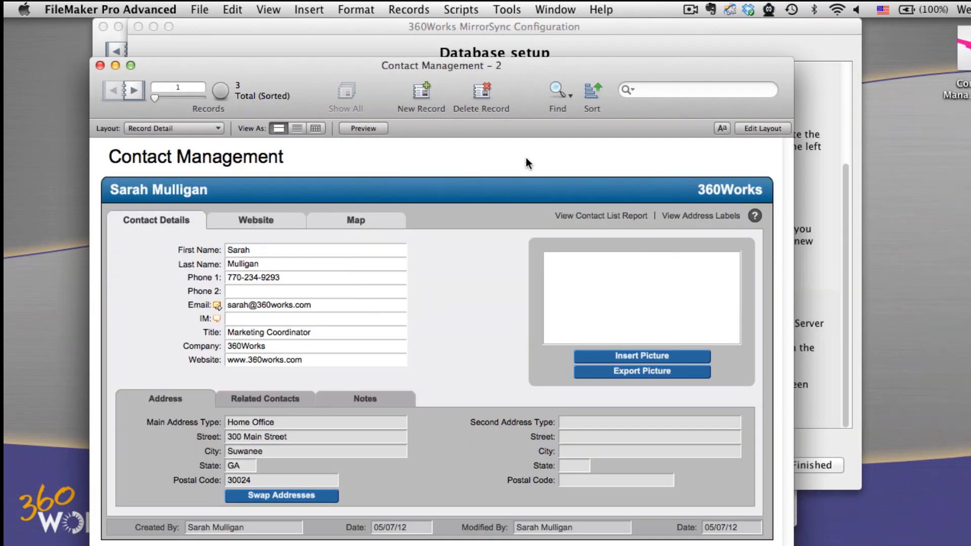
- Show the server-hosted file's Record Detail layout in Browse mode and arrange its window beside the downloaded copy
drag(453, 72, 754, 36)
click(98, 373)
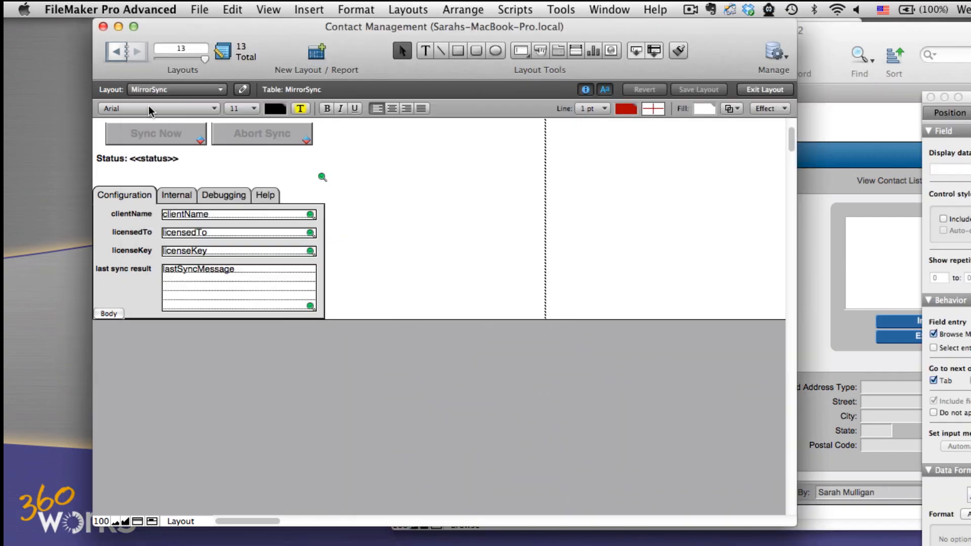
click(172, 90)
click(170, 127)
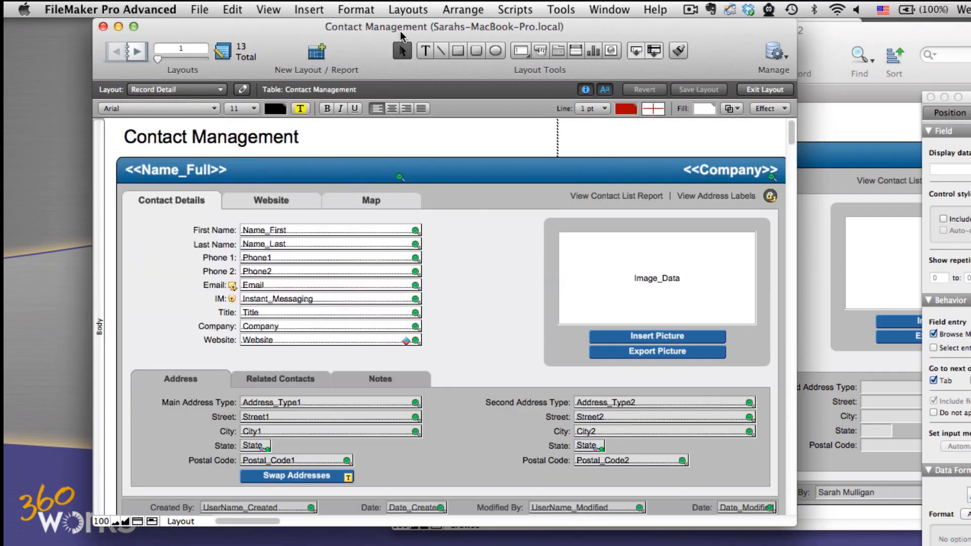
drag(400, 32, 333, 43)
click(650, 90)
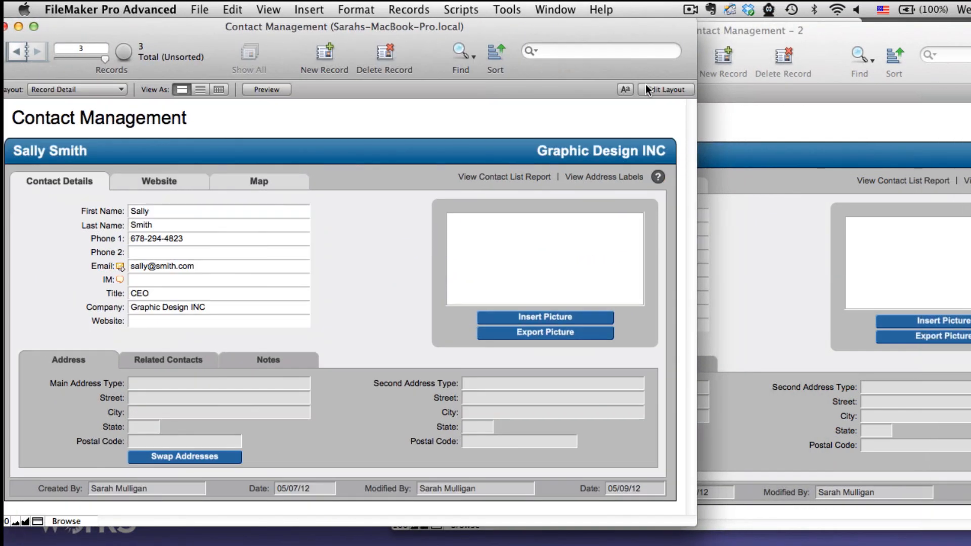
click(746, 34)
drag(745, 33, 627, 32)
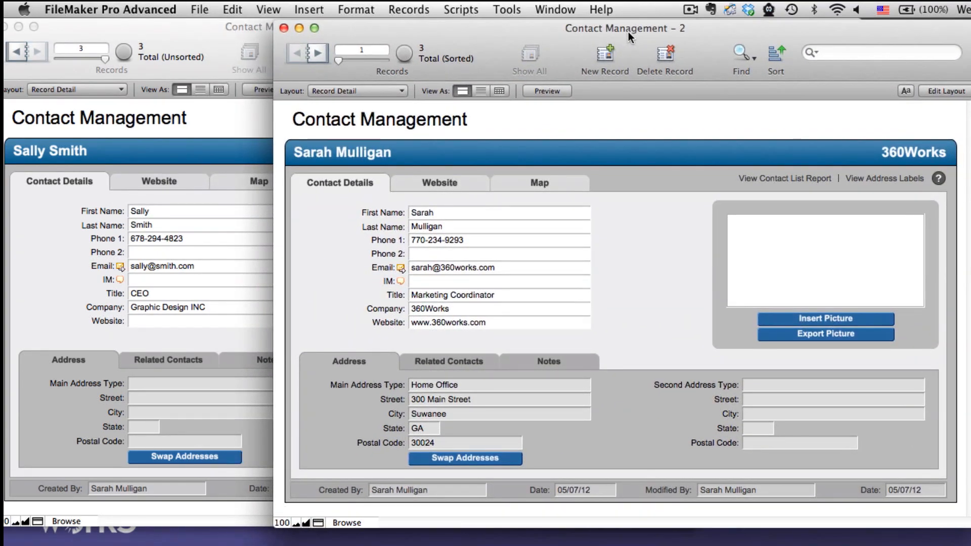
- Run the MirrorSync script in the downloaded copy, accepting the default client identifier, the link to this machine and the Admin authentication
click(460, 10)
click(479, 51)
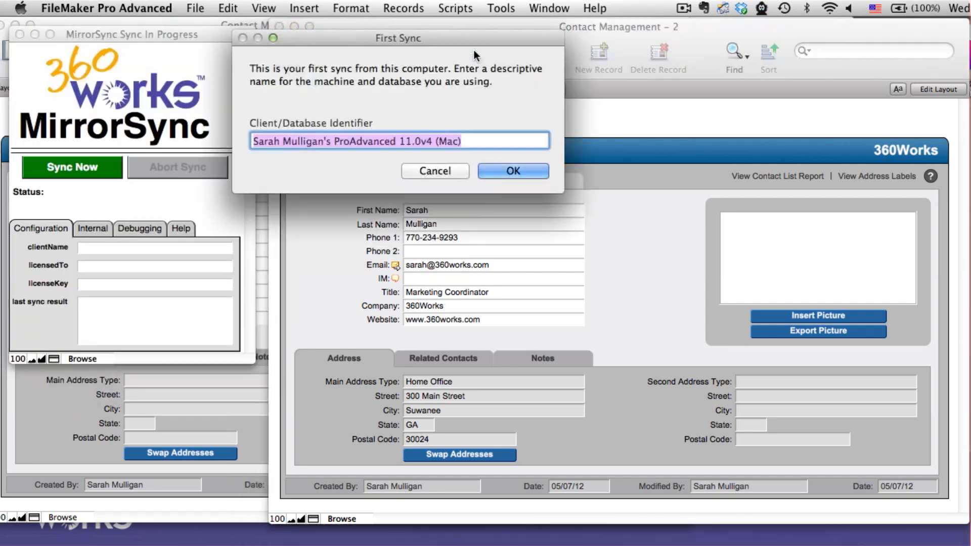
click(503, 167)
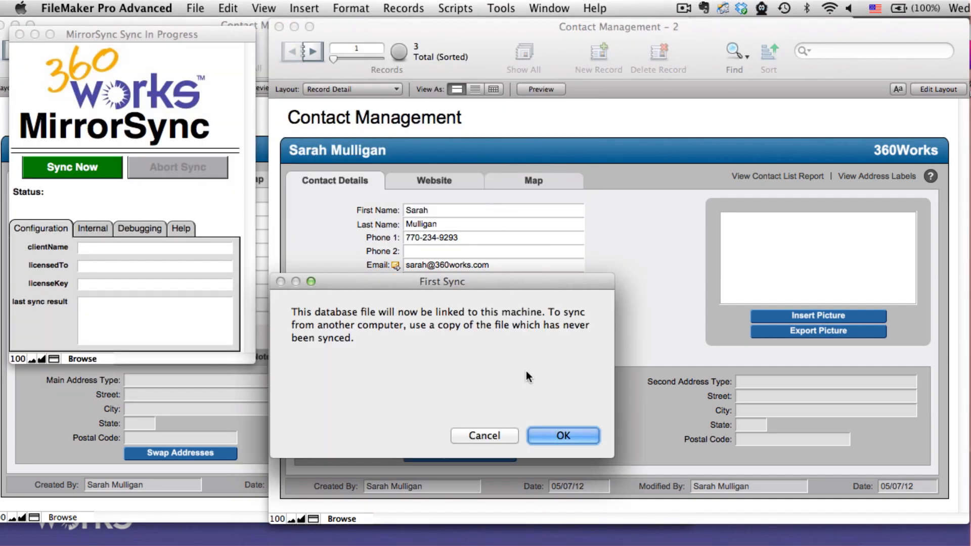
click(544, 435)
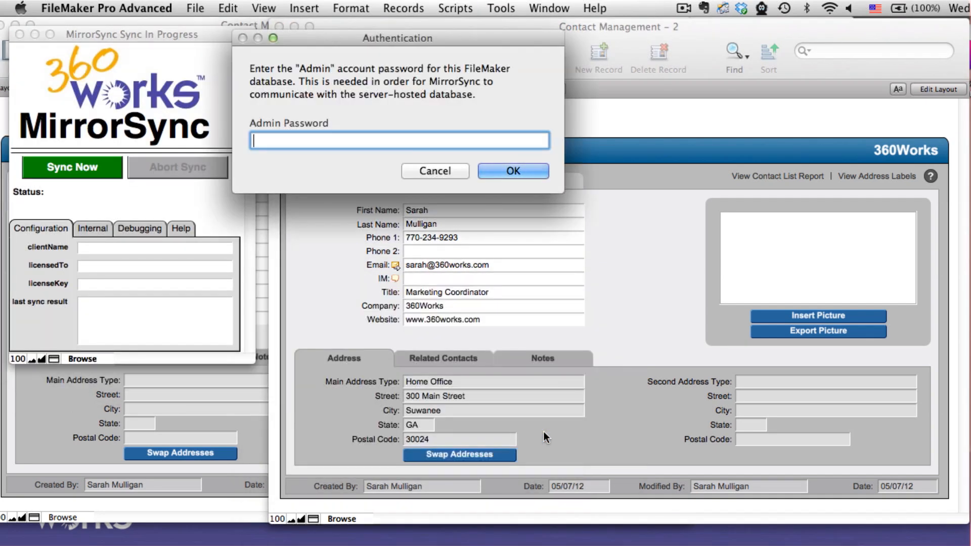
key(Return)
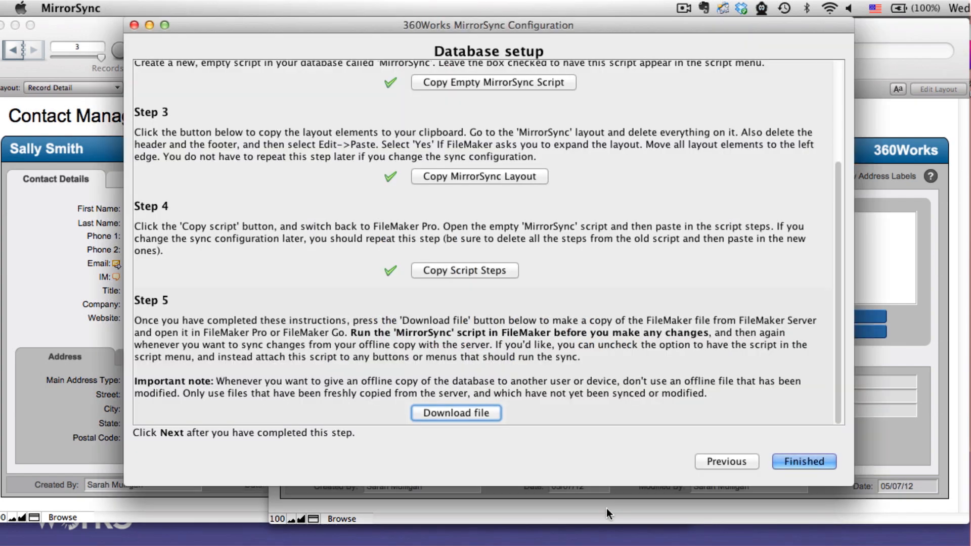
- Finish the MirrorSync database setup, select the Contact Management configuration, and return to the downloaded copy, dismissing the sync completion message
click(788, 458)
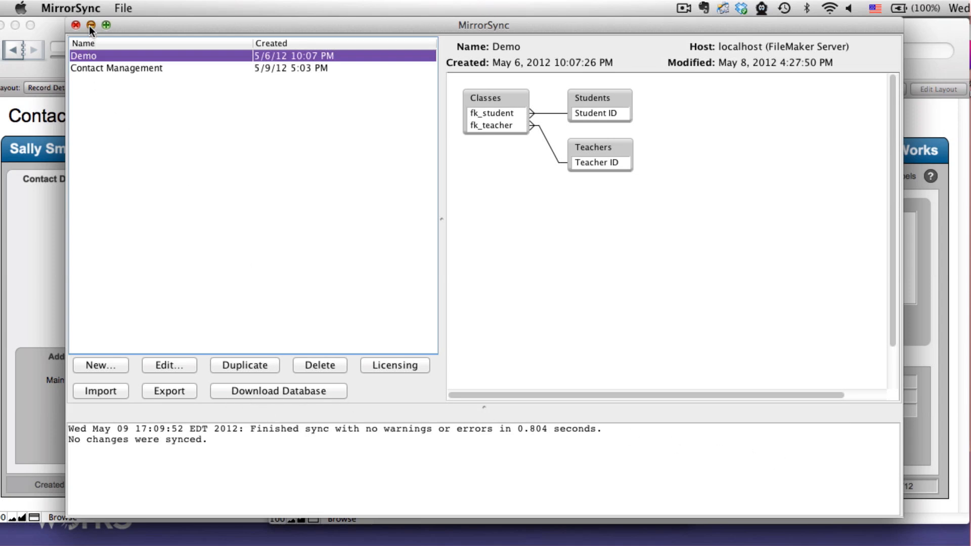
click(98, 66)
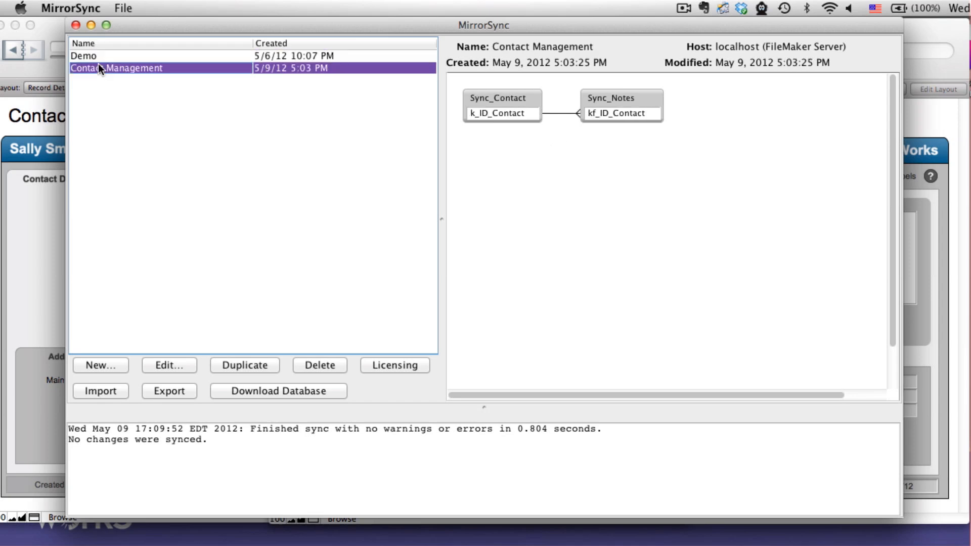
click(91, 25)
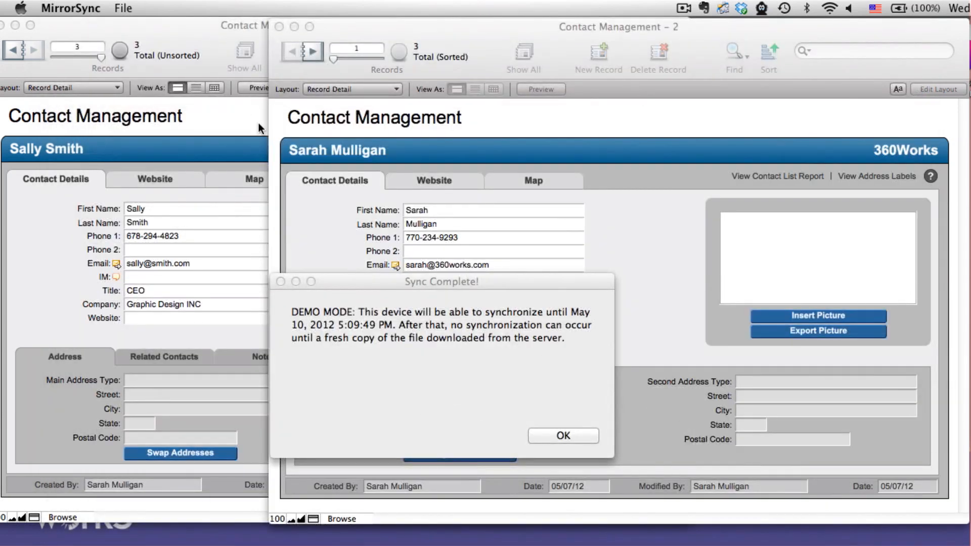
click(587, 438)
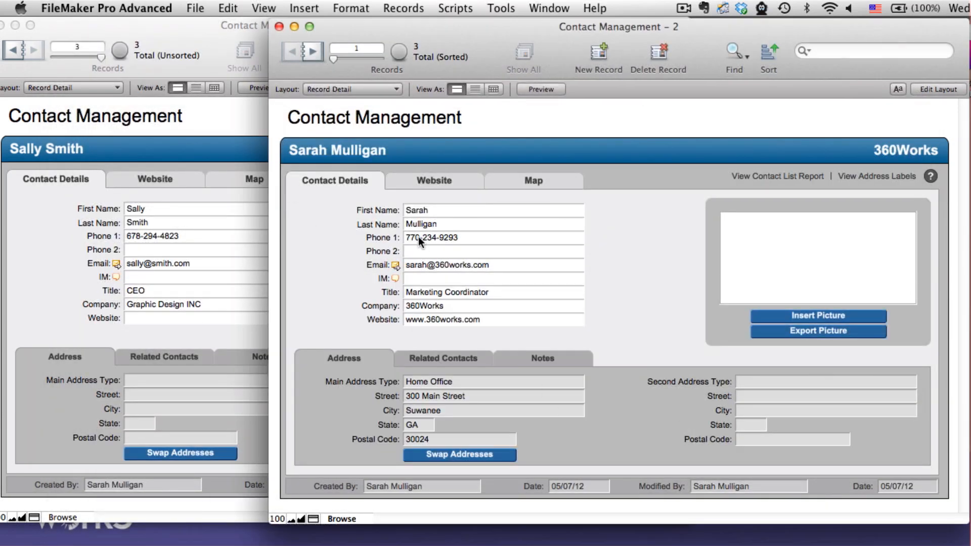
- Enter a second phone number in the first contact record of the downloaded copy and commit the record
click(423, 249)
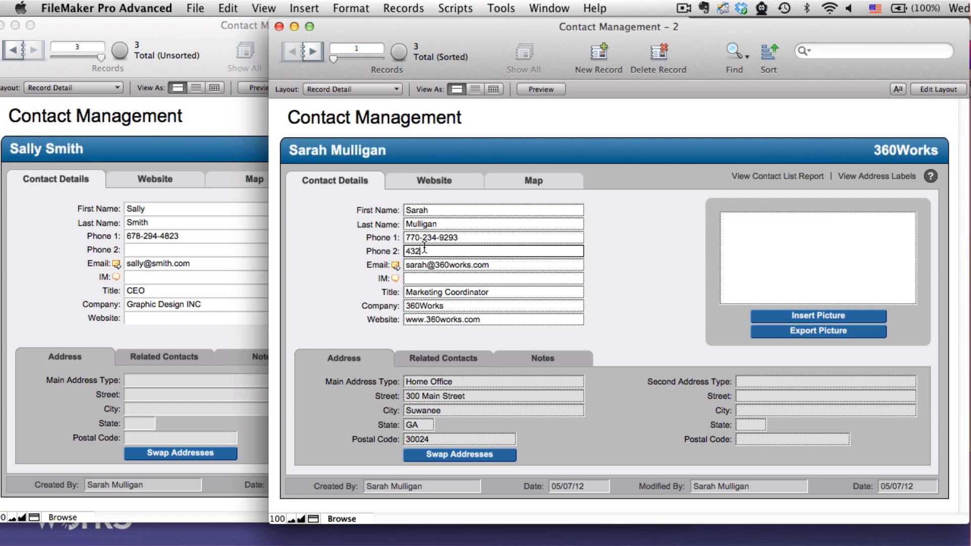
click(671, 262)
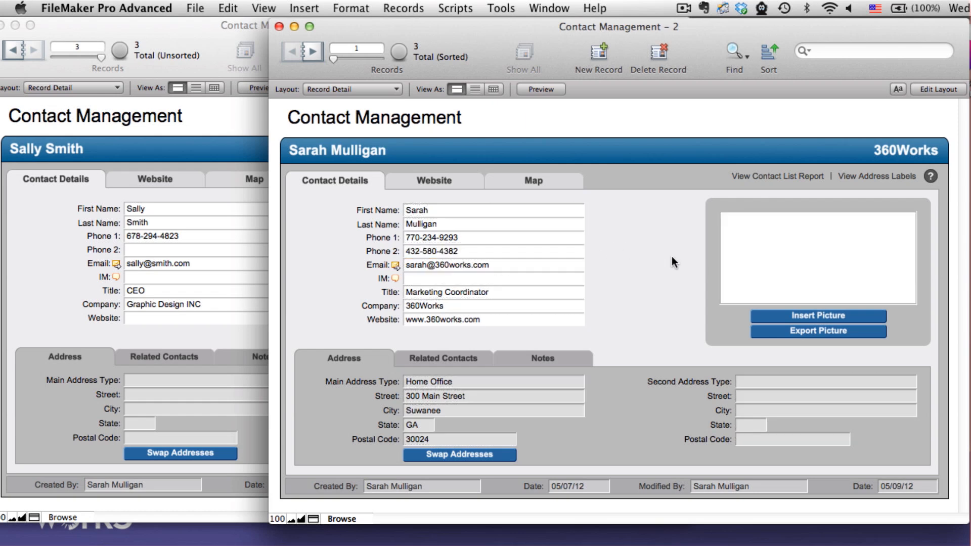
- Sync the edited contact to the server by running the MirrorSync script again, and close the completion summary
click(457, 8)
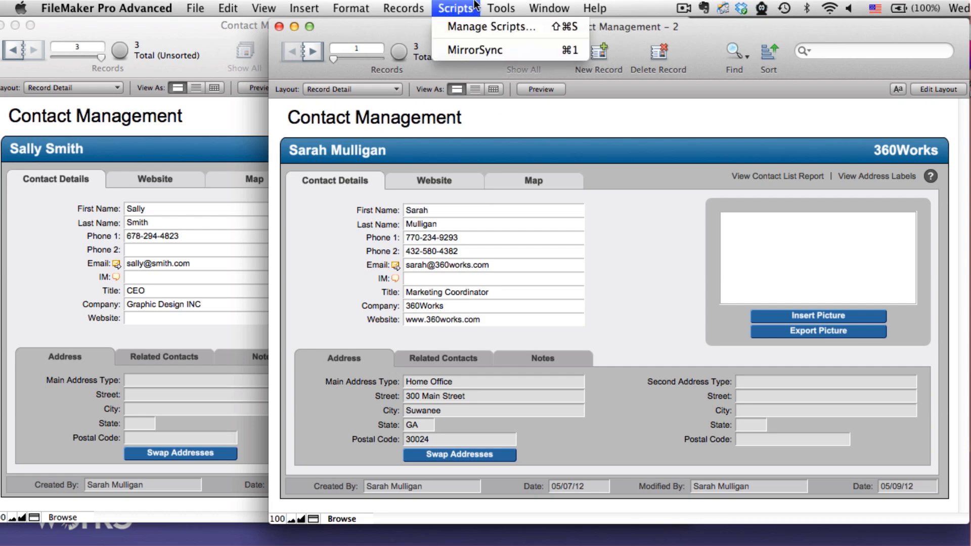
click(481, 49)
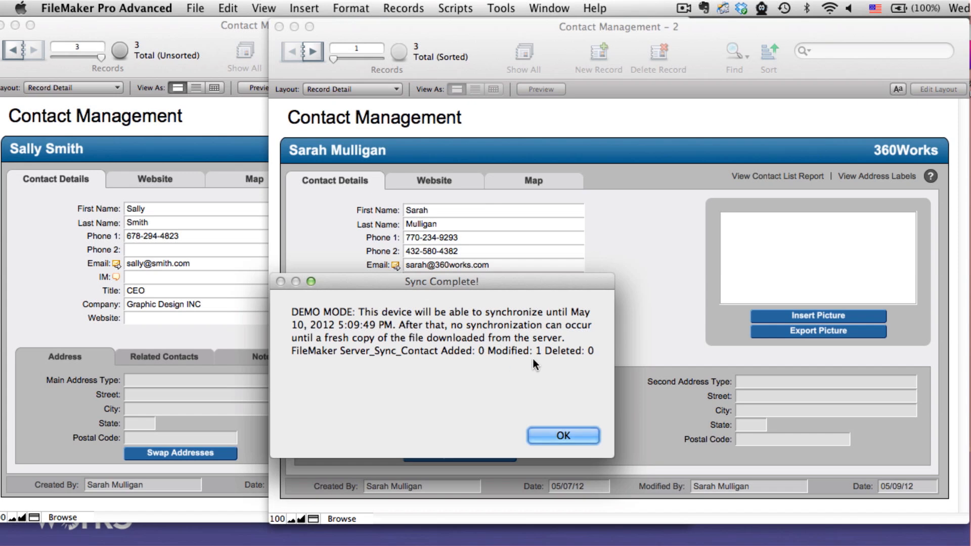
click(547, 435)
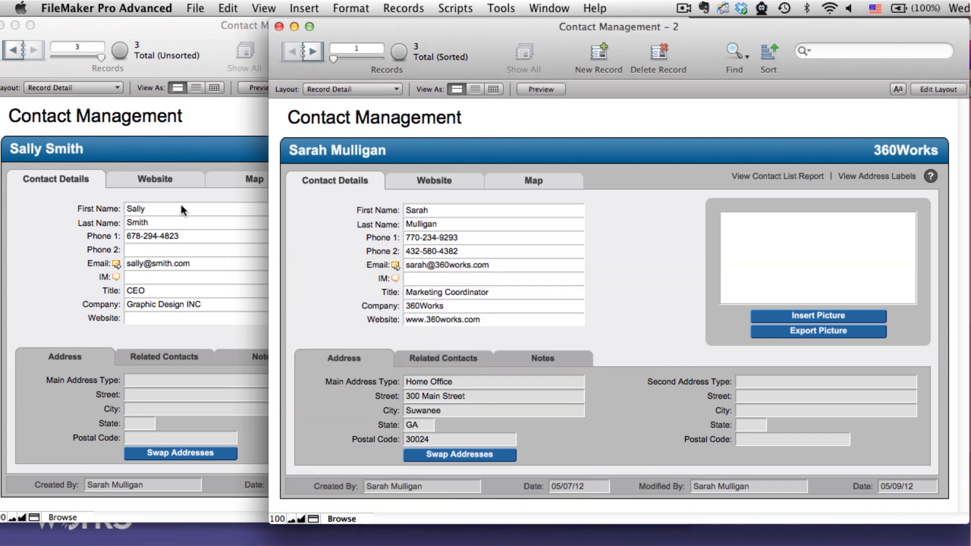
- Go to the first contact record in the server-hosted database to check its second phone number
click(59, 173)
click(13, 50)
click(13, 50)
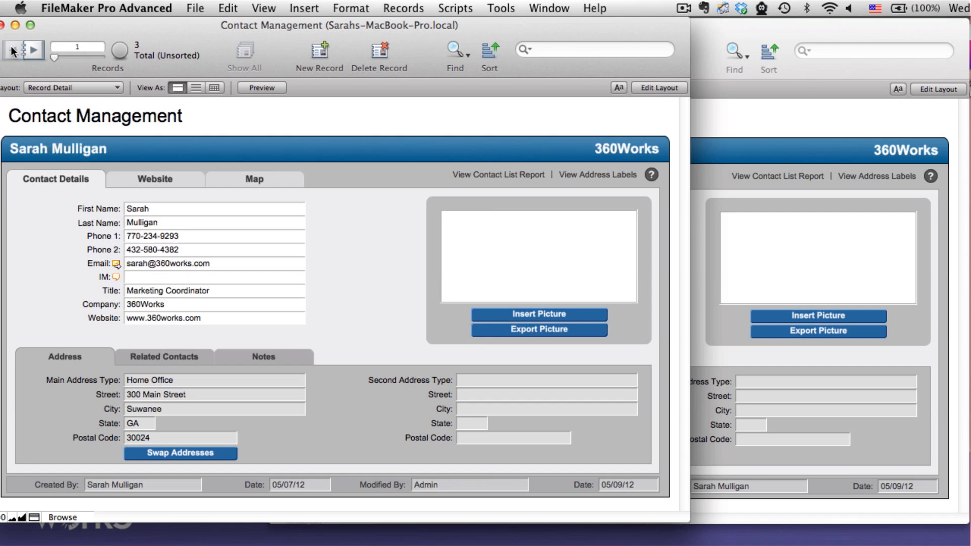